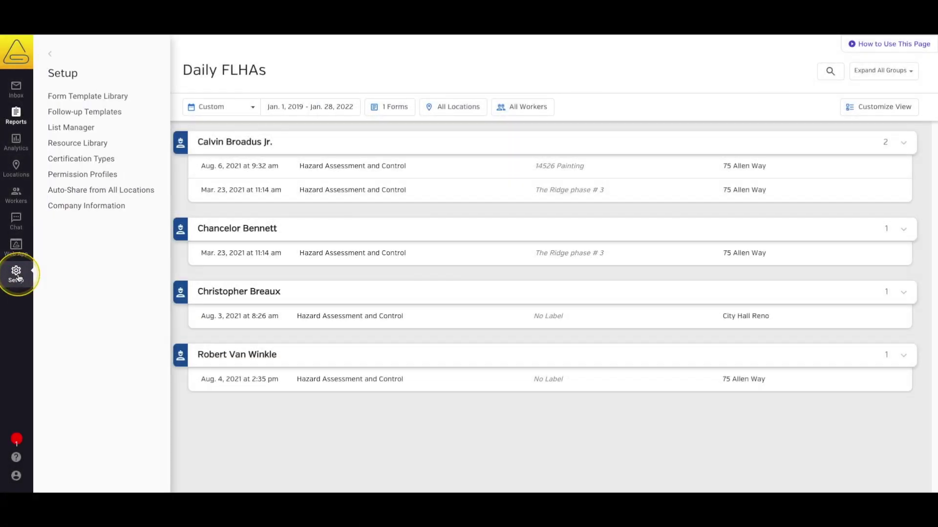
Step: Go to the Form Template Library and start a new form template
{"action": "left_click", "coordinate": [117, 96]}
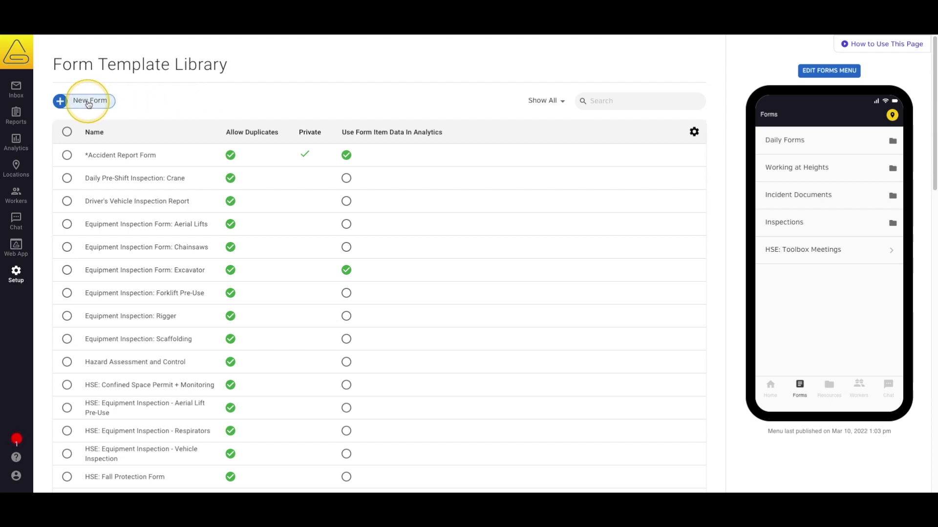
{"action": "left_click", "coordinate": [89, 102]}
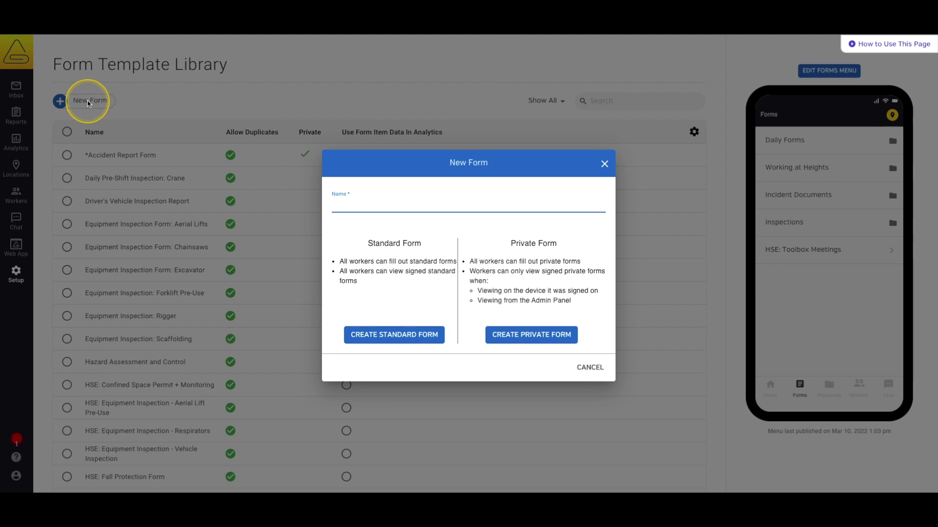
Step: Create a private form template named 'Incident Form'
{"action": "type", "text": "Incident Form"}
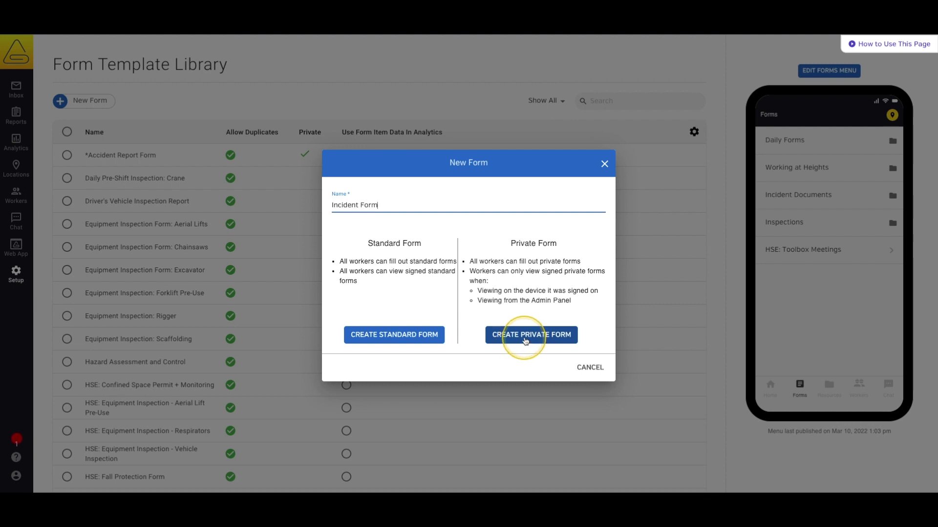
{"action": "left_click", "coordinate": [525, 337]}
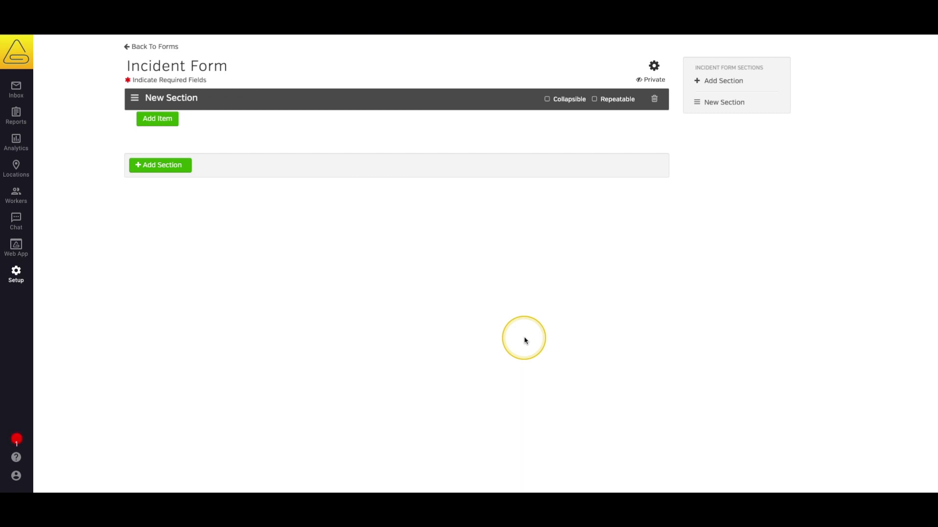
Step: Retitle the first section from 'New Section' to 'General Information'
{"action": "left_click", "coordinate": [181, 99]}
{"action": "left_click", "coordinate": [190, 98]}
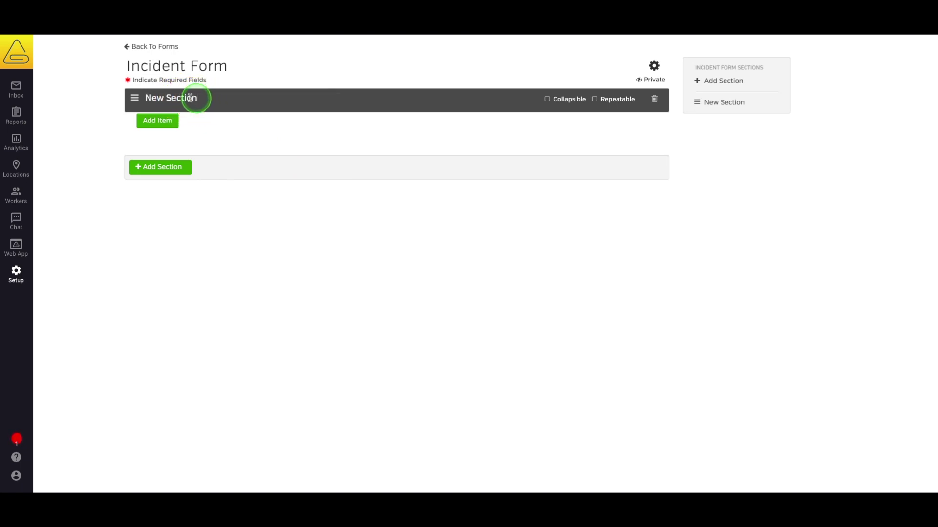
{"action": "left_click_drag", "start_coordinate": [197, 98], "coordinate": [145, 98]}
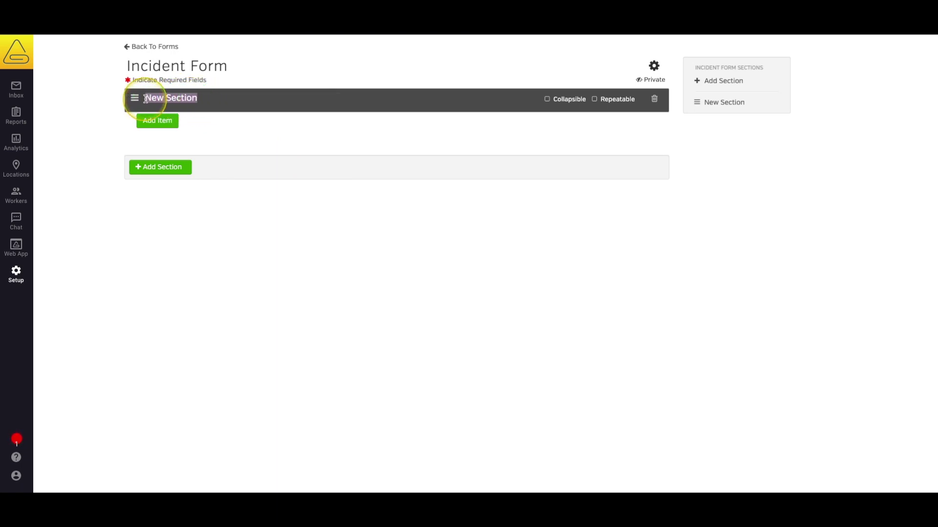
{"action": "type", "text": "General Information"}
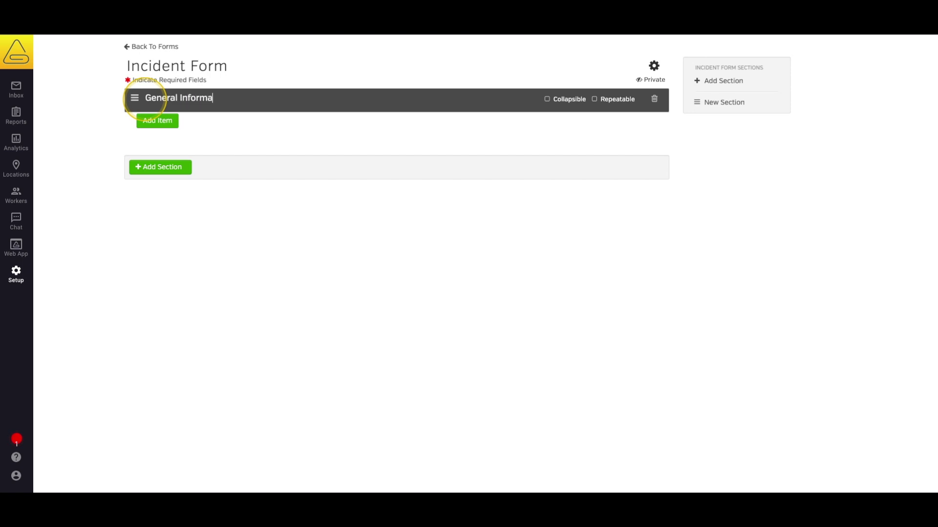
{"action": "left_click", "coordinate": [225, 149]}
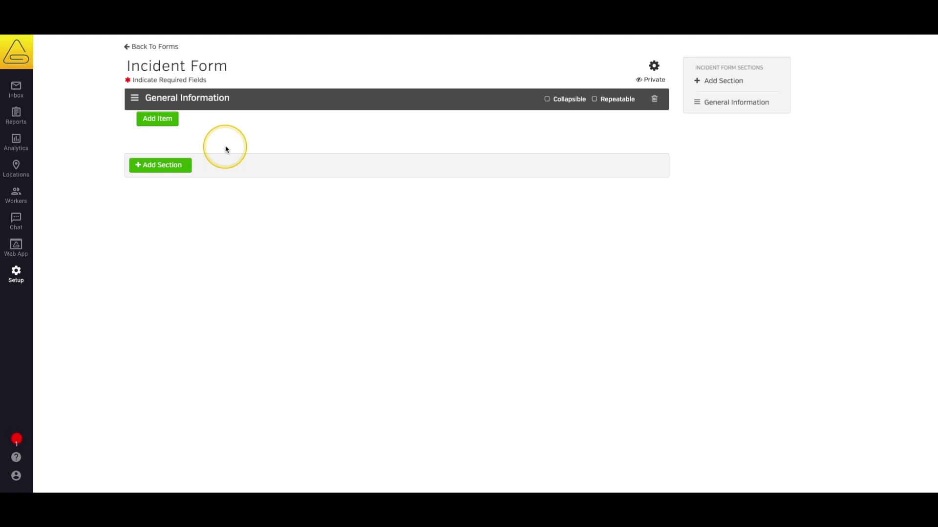
{"action": "left_click", "coordinate": [163, 122]}
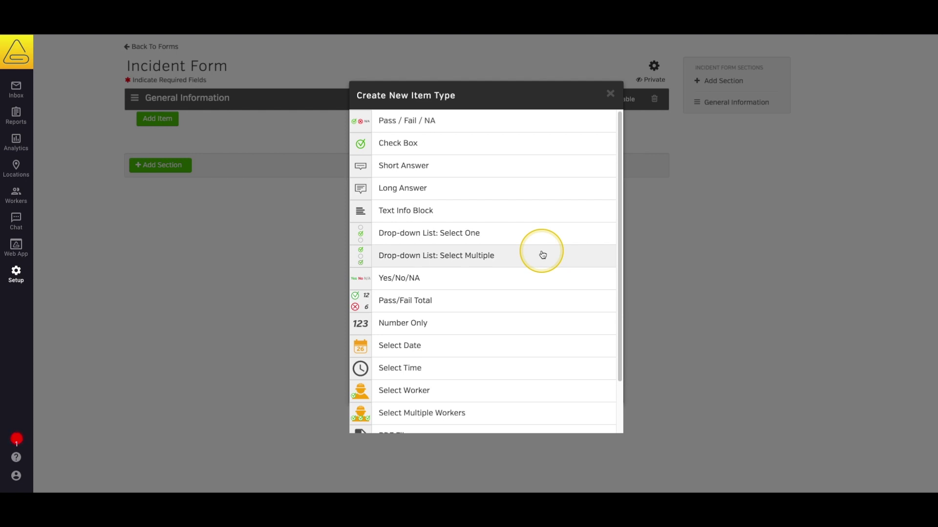
{"action": "left_click", "coordinate": [610, 93]}
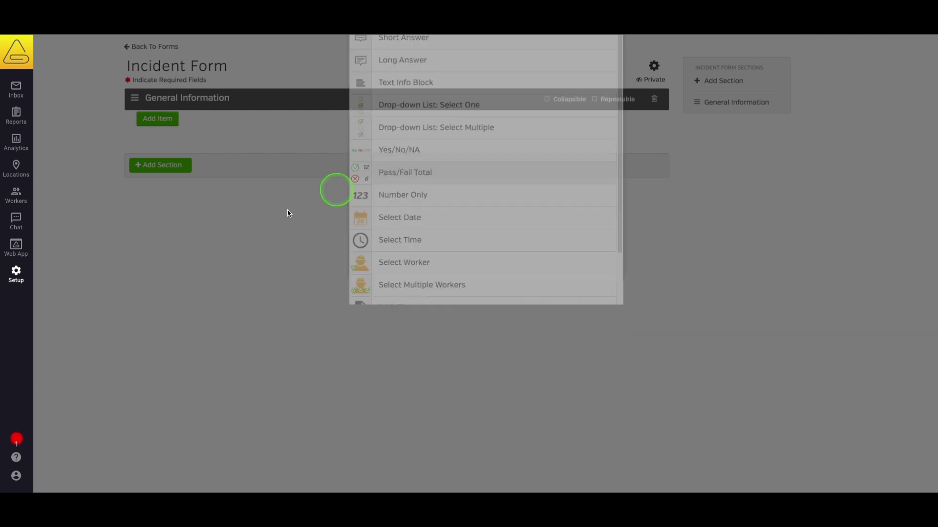
Step: Open List Manager from Setup in a new browser tab and switch to it
{"action": "left_click", "coordinate": [24, 277]}
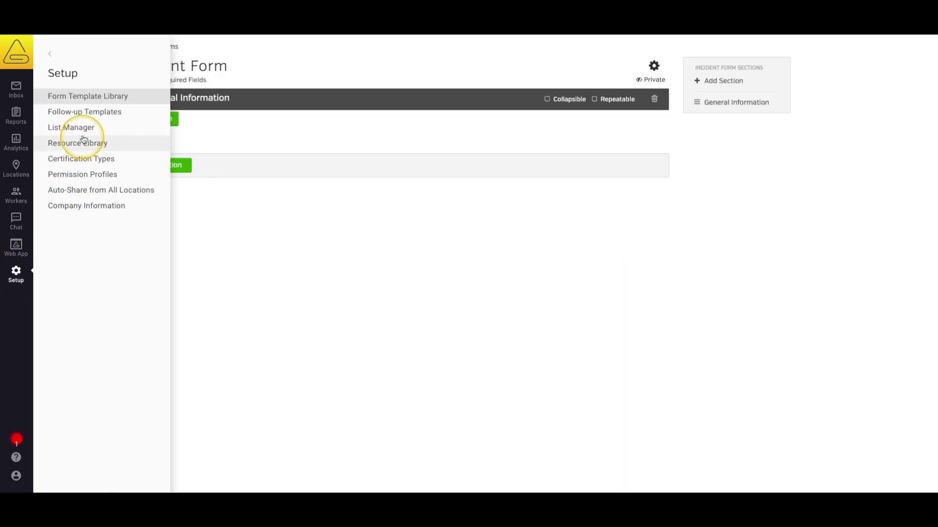
{"action": "right_click", "coordinate": [84, 131]}
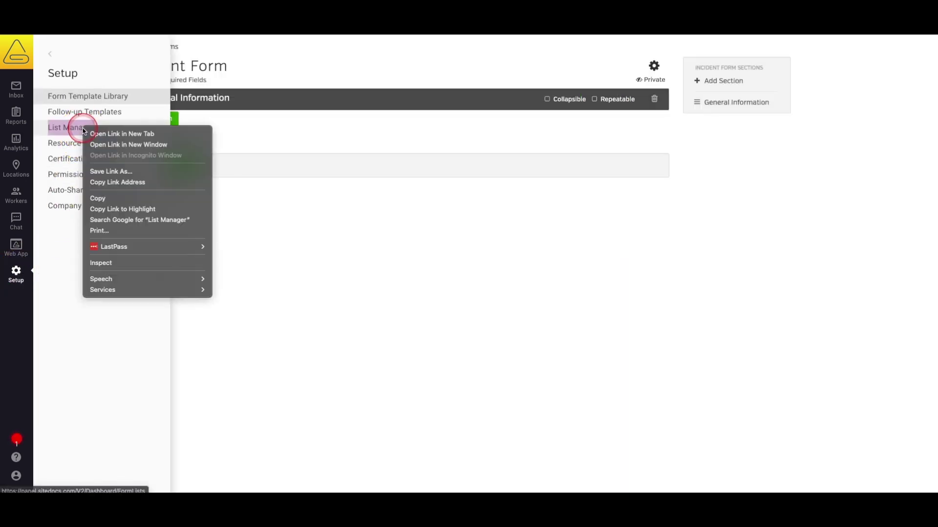
{"action": "left_click", "coordinate": [138, 138]}
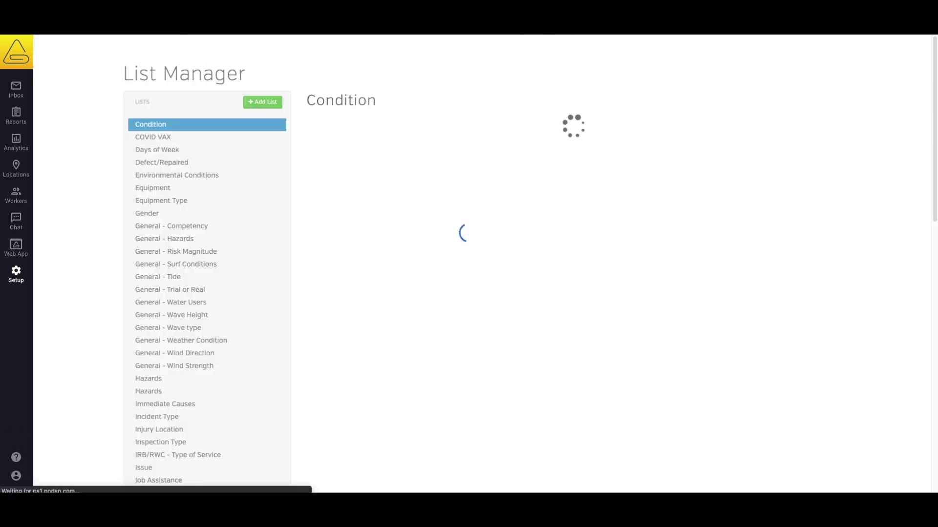
{"action": "left_click", "coordinate": [514, 61]}
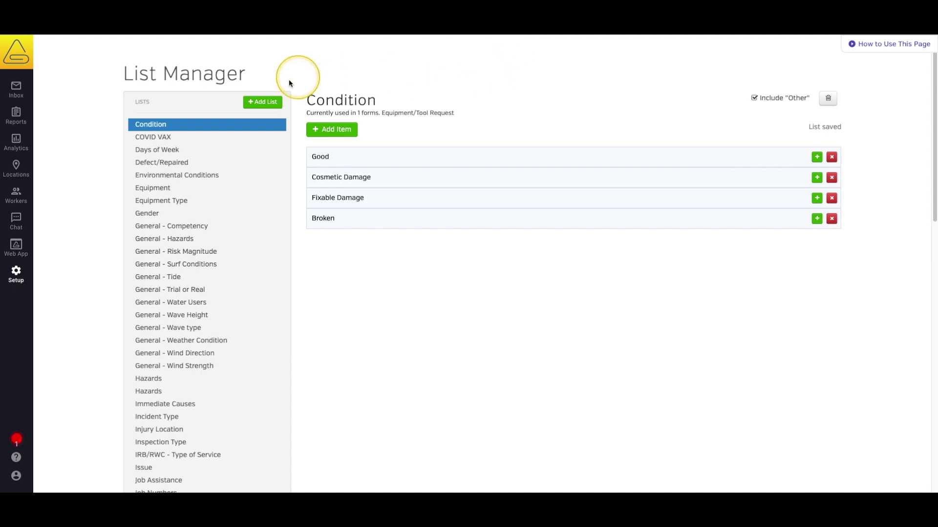
Step: Create a new list named 'Weather' with four blank items
{"action": "left_click", "coordinate": [259, 105]}
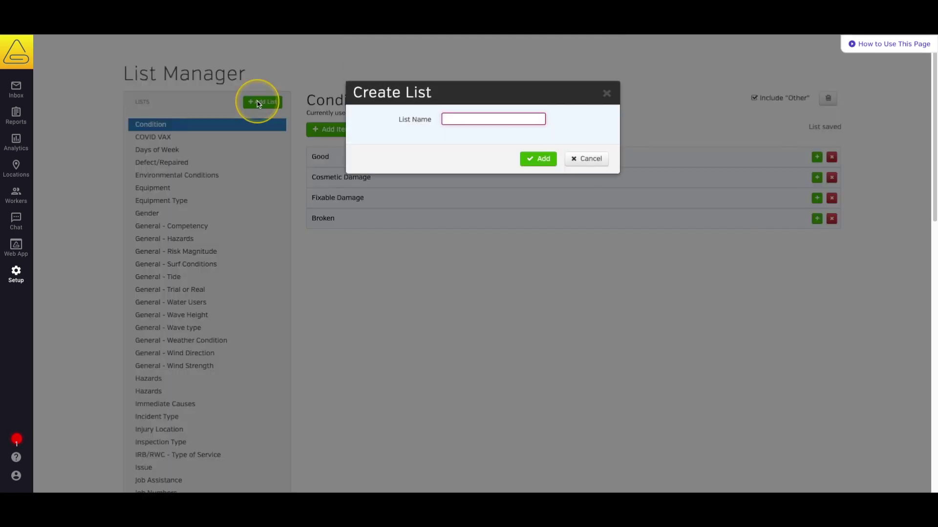
{"action": "type", "text": "Weather"}
{"action": "key", "text": "Return"}
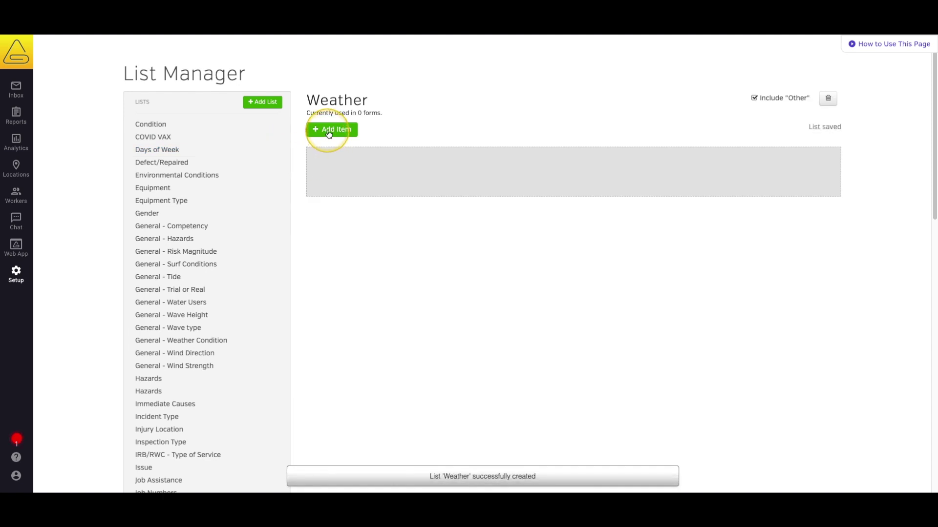
{"action": "left_click", "coordinate": [330, 131]}
{"action": "left_click", "coordinate": [330, 131]}
{"action": "left_click", "coordinate": [329, 130]}
{"action": "left_click", "coordinate": [329, 131]}
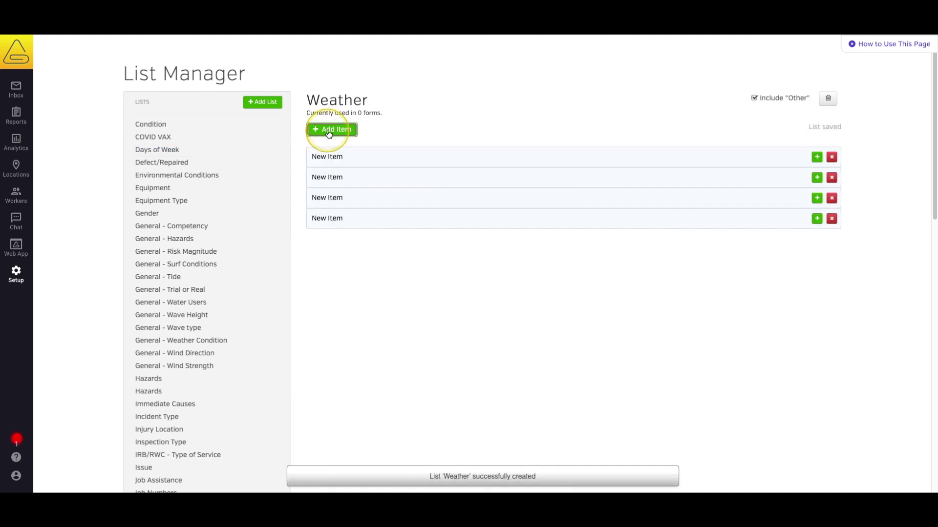
Step: Name the Weather items Sunny, Overcast, Rain and Snow
{"action": "left_click", "coordinate": [328, 158]}
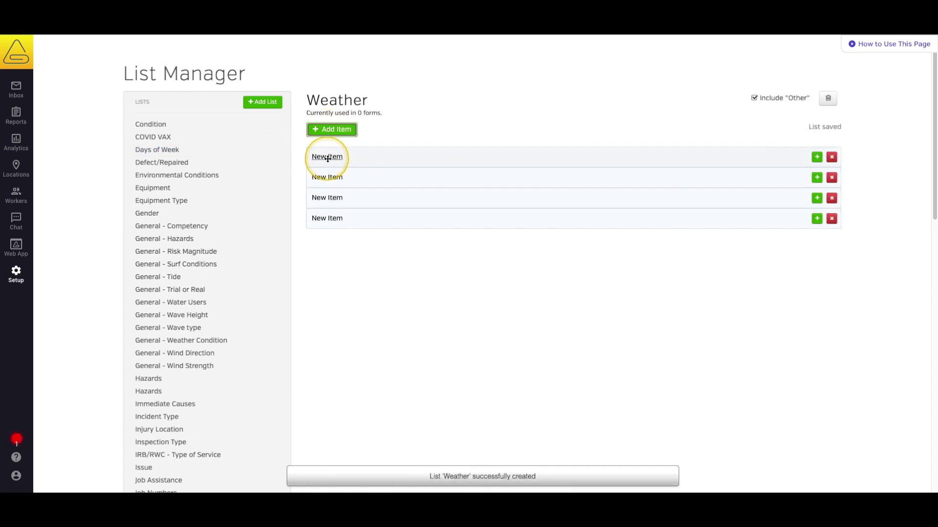
{"action": "type", "text": "Sunny"}
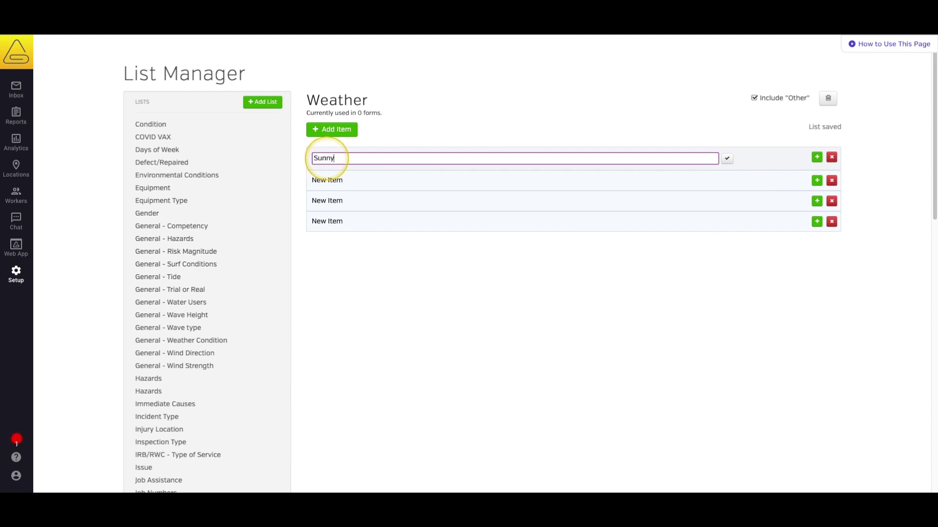
{"action": "left_click", "coordinate": [331, 180]}
{"action": "type", "text": "Overcast"}
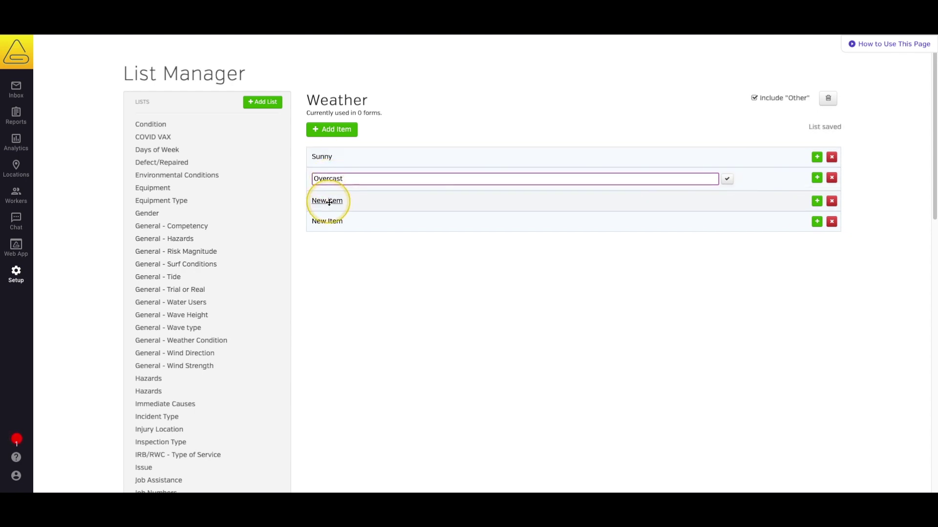
{"action": "left_click", "coordinate": [330, 200]}
{"action": "type", "text": "Rain"}
{"action": "left_click", "coordinate": [324, 219]}
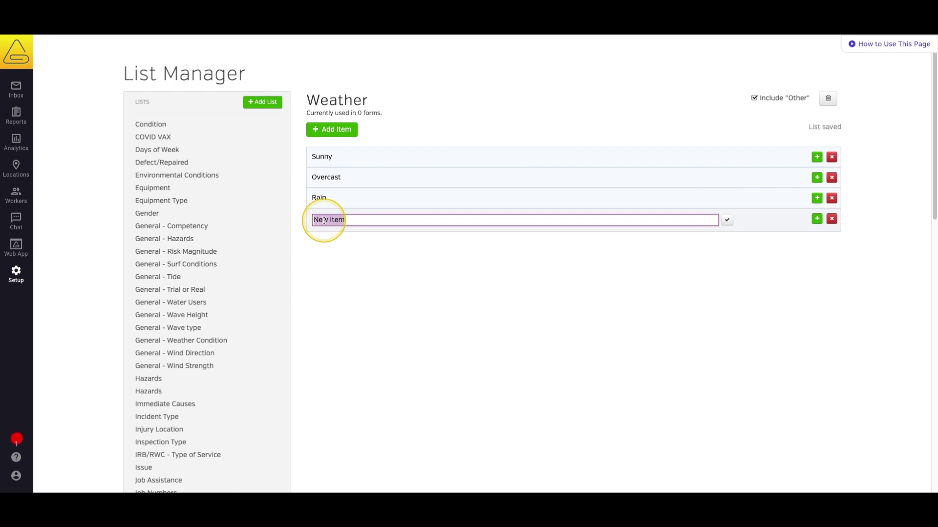
{"action": "type", "text": "Snow"}
{"action": "left_click", "coordinate": [361, 266]}
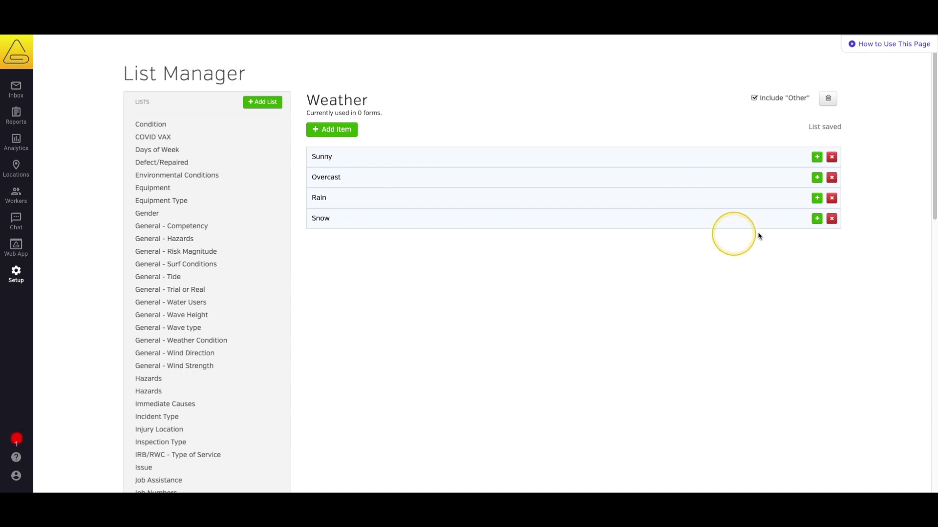
Step: Add Sleet and Blizzard as sub-items under Snow, then return to the Incident Form editor
{"action": "left_click", "coordinate": [817, 219]}
{"action": "left_click", "coordinate": [817, 219]}
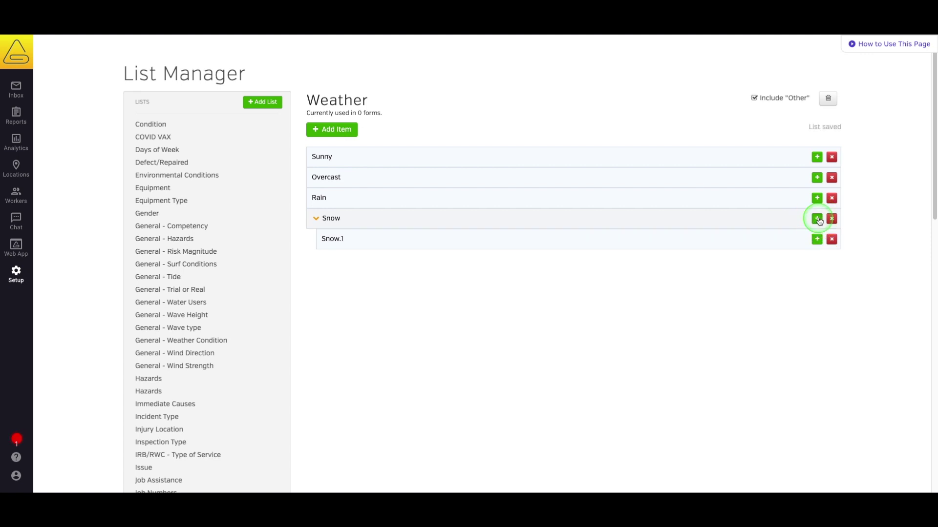
{"action": "left_click", "coordinate": [339, 243]}
{"action": "type", "text": "Sleet"}
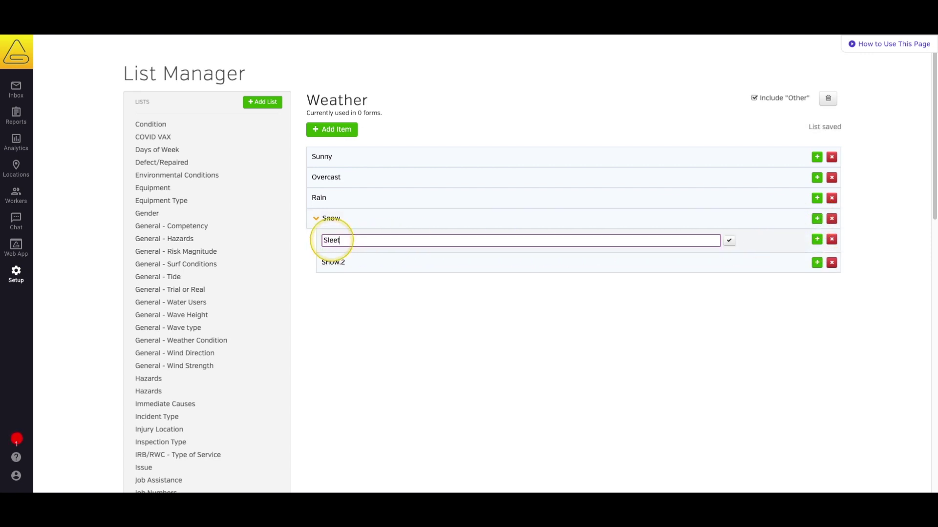
{"action": "left_click", "coordinate": [333, 262]}
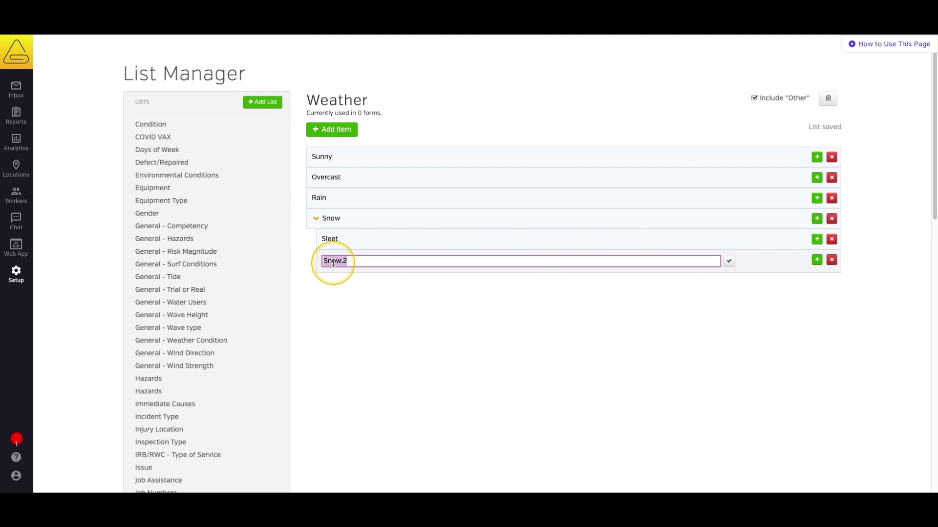
{"action": "type", "text": "Blizzar"}
{"action": "type", "text": "d"}
{"action": "key", "text": "Return"}
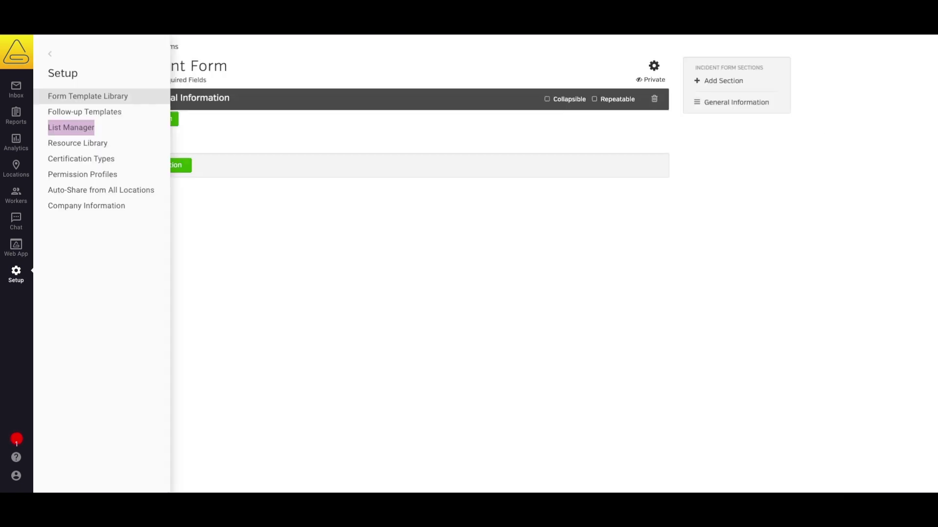
{"action": "left_click", "coordinate": [16, 273]}
{"action": "left_click", "coordinate": [157, 125]}
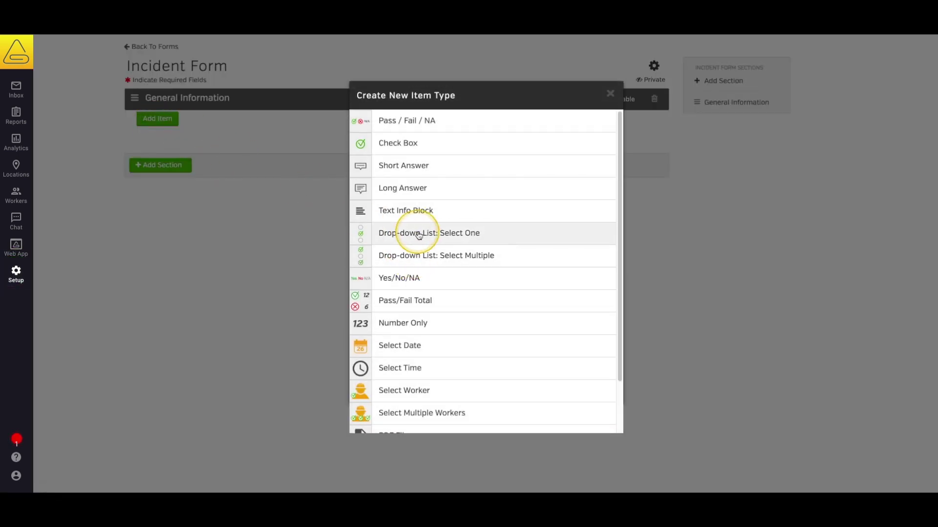
Step: Add a 'Weather' Select One drop-down question linked to the Weather list
{"action": "left_click", "coordinate": [418, 232]}
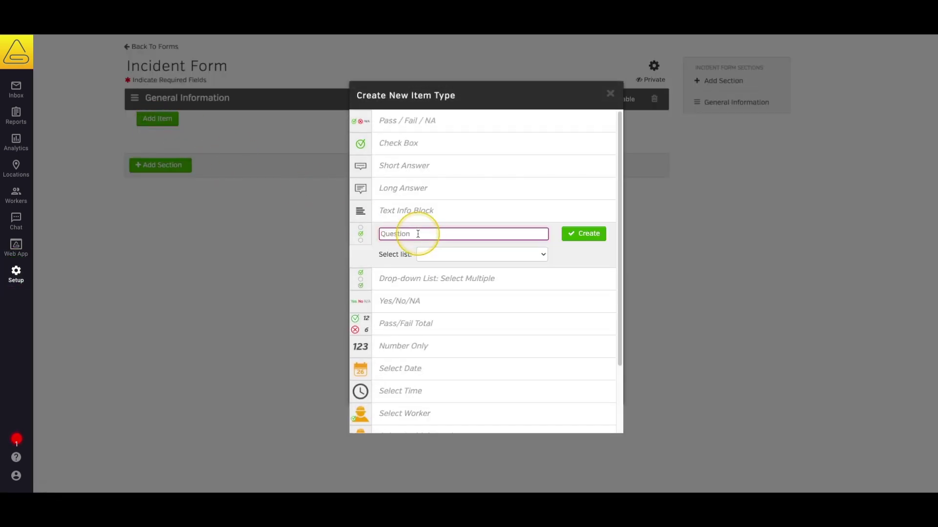
{"action": "type", "text": "Weather"}
{"action": "left_click", "coordinate": [449, 253]}
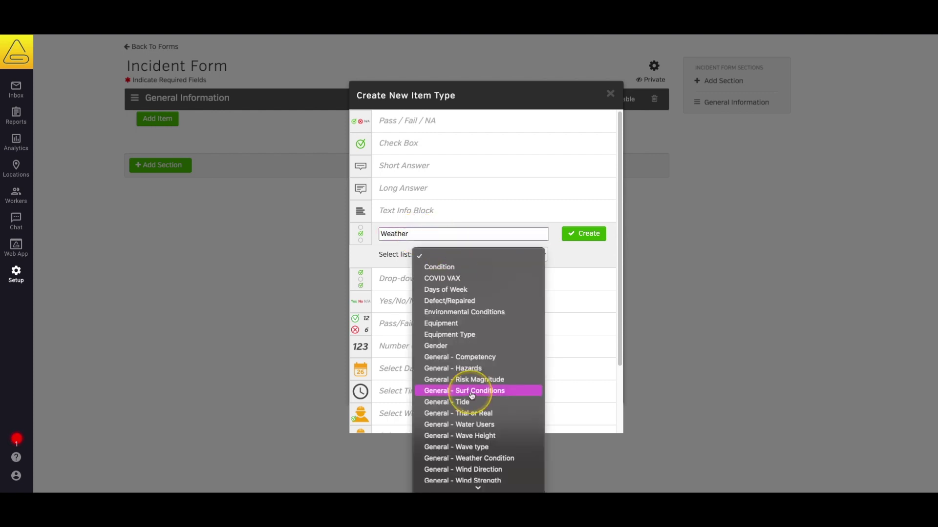
{"action": "scroll", "coordinate": [471, 396], "scroll_direction": "down", "scroll_amount": 10}
{"action": "left_click", "coordinate": [466, 449]}
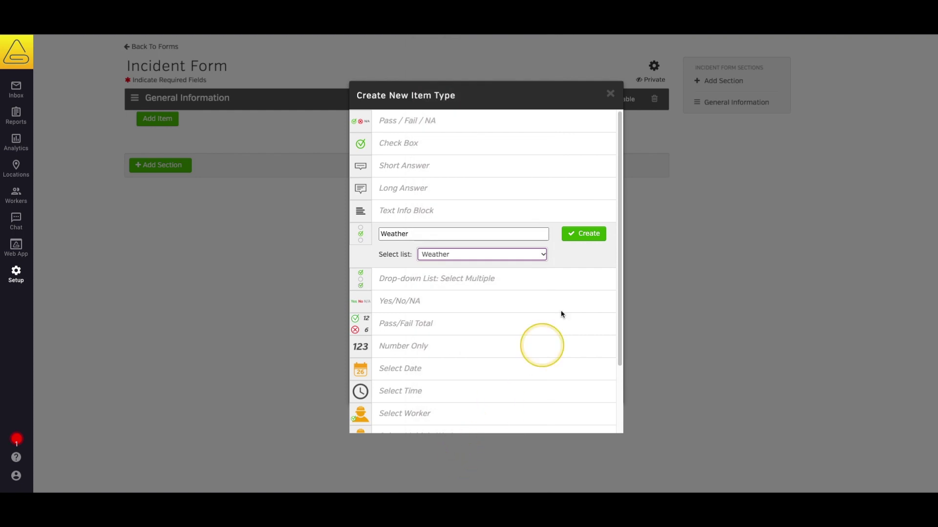
{"action": "left_click", "coordinate": [588, 235]}
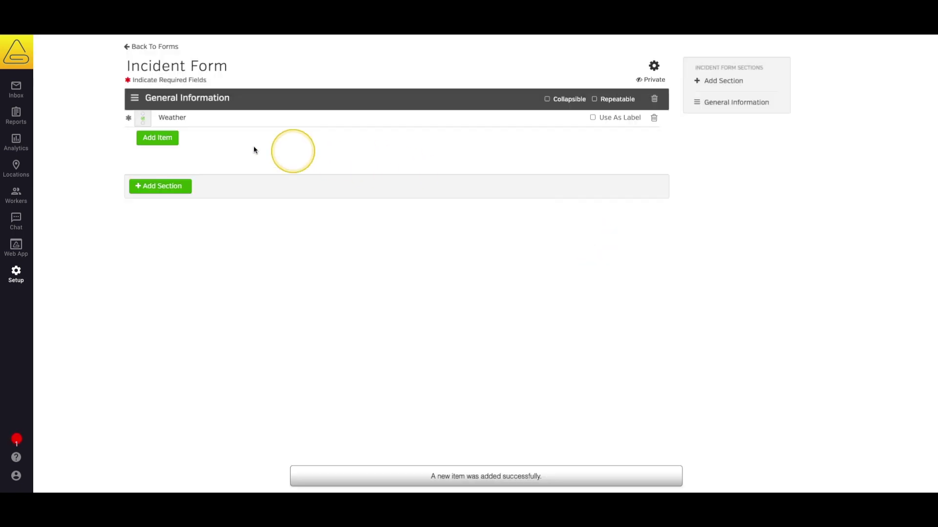
{"action": "left_click", "coordinate": [161, 140]}
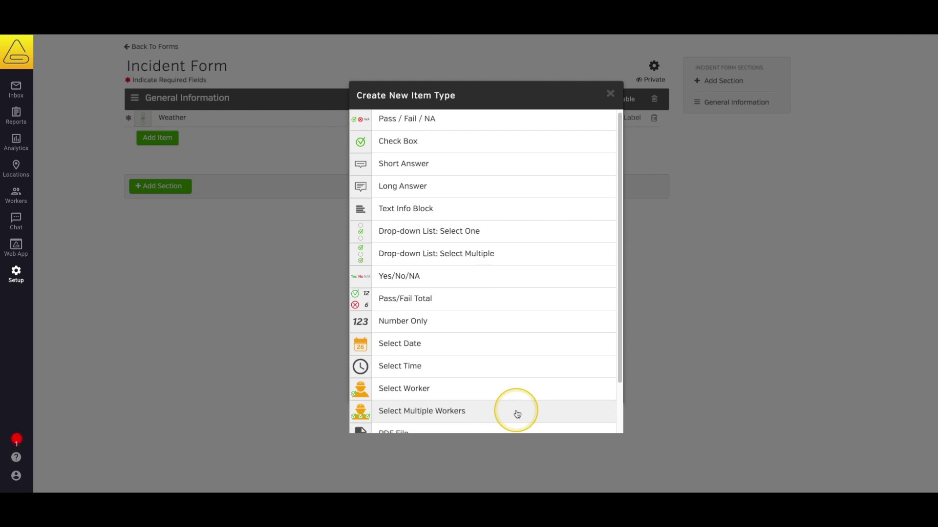
{"action": "scroll", "coordinate": [517, 414], "scroll_direction": "down", "scroll_amount": 1}
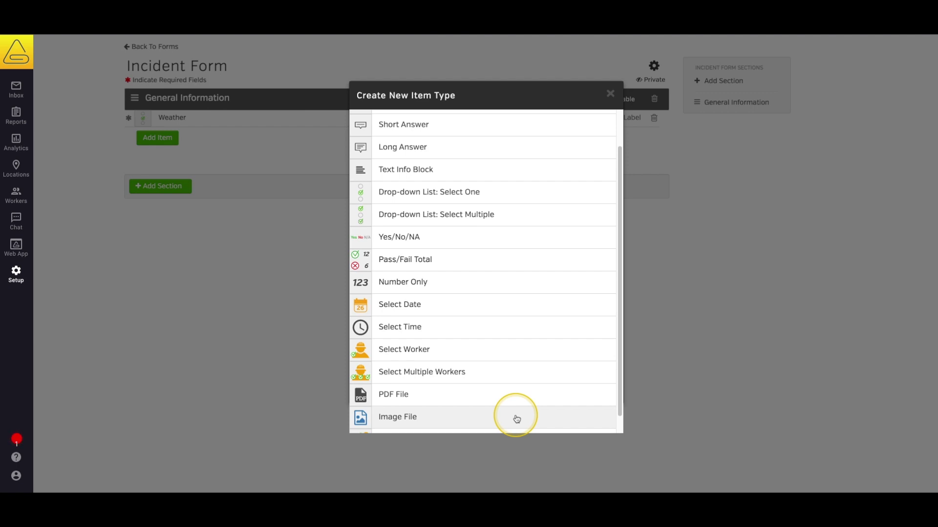
Step: Add an image item named 'Diagram' using diagram.png from Downloads
{"action": "left_click", "coordinate": [517, 419]}
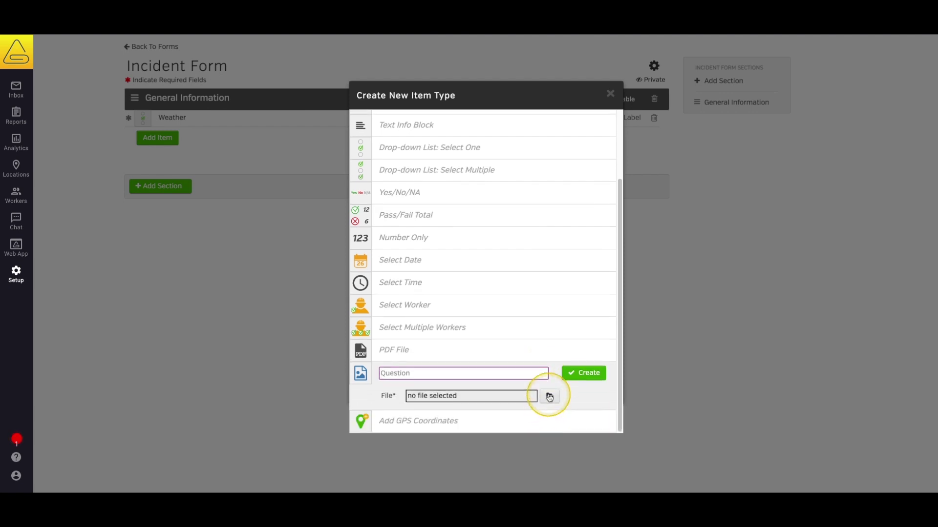
{"action": "left_click", "coordinate": [549, 397]}
{"action": "left_click", "coordinate": [397, 158]}
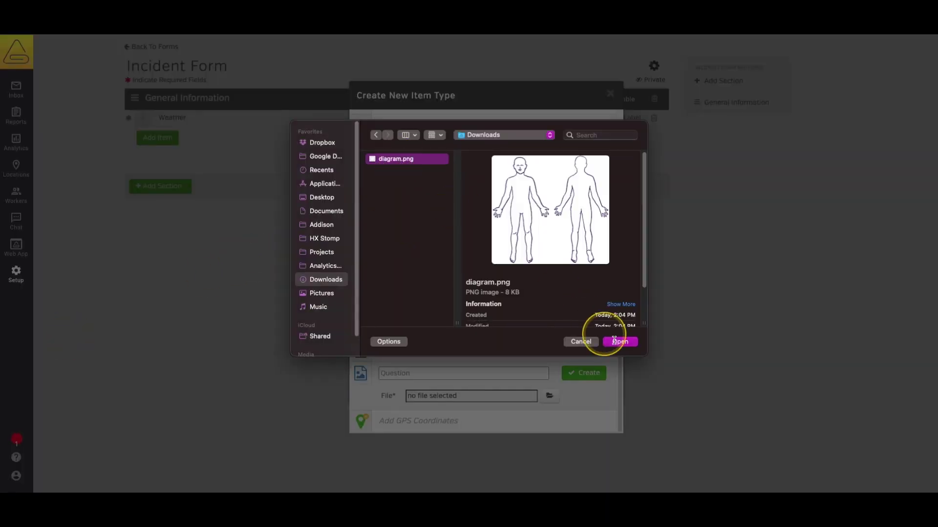
{"action": "left_click", "coordinate": [614, 340]}
{"action": "left_click", "coordinate": [456, 373]}
{"action": "type", "text": "Diagram"}
{"action": "key", "text": "Return"}
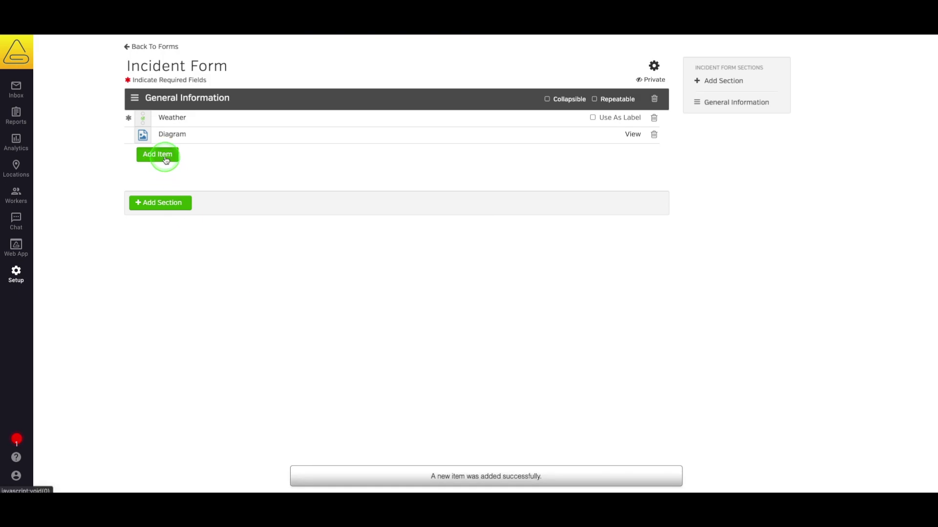
{"action": "left_click", "coordinate": [166, 160]}
Step: Dismiss the item types without adding one and add a second section below General Information
{"action": "scroll", "coordinate": [418, 354], "scroll_direction": "down", "scroll_amount": 3}
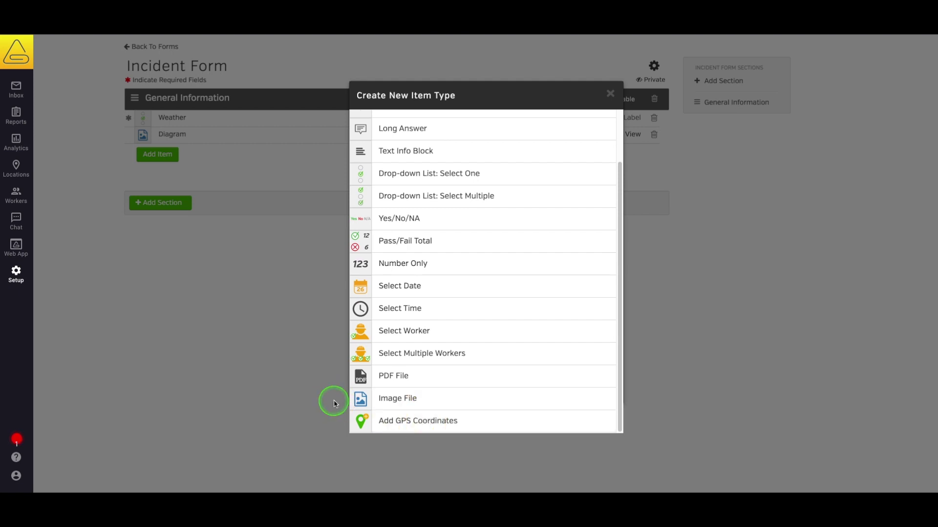
{"action": "left_click", "coordinate": [611, 94]}
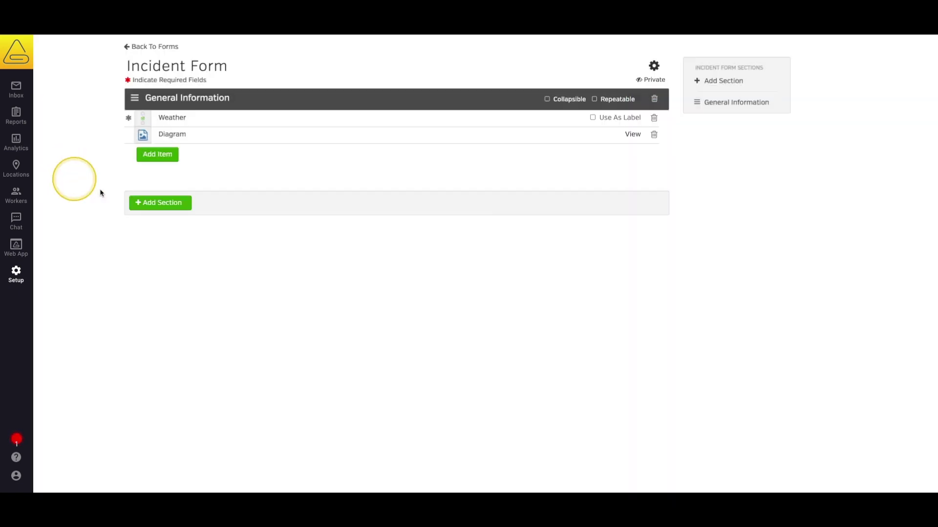
{"action": "left_click", "coordinate": [150, 205]}
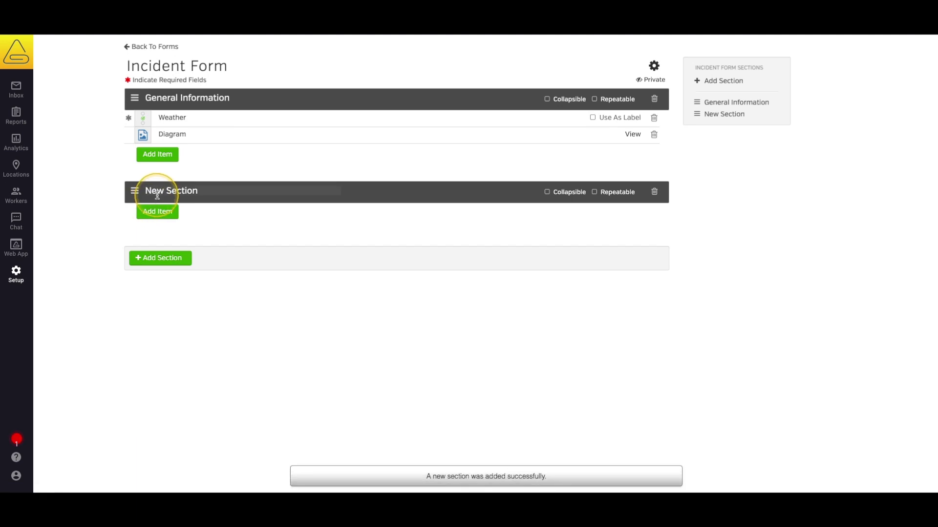
Step: Title the new section 'Witness Statement' and make it collapsible and repeatable
{"action": "left_click", "coordinate": [157, 195]}
{"action": "type", "text": "Witn"}
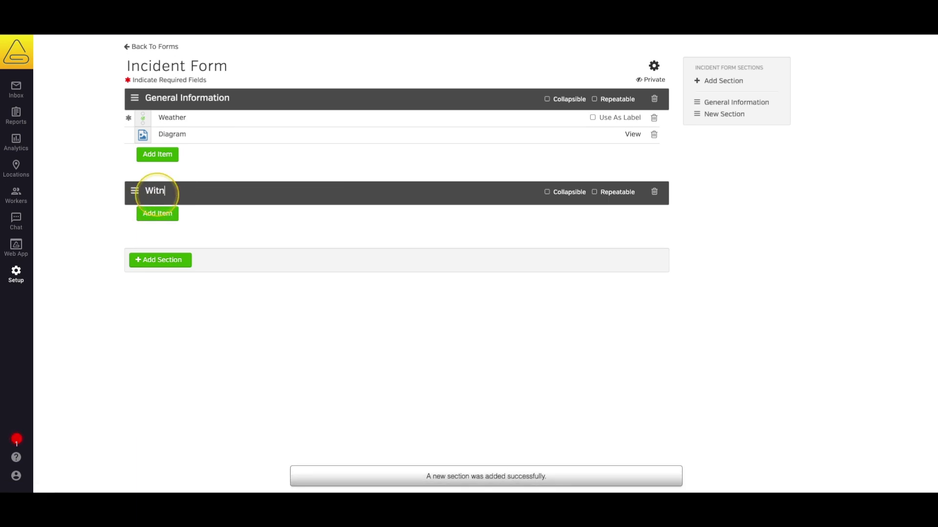
{"action": "type", "text": "ess Statement"}
{"action": "left_click", "coordinate": [217, 228]}
{"action": "left_click", "coordinate": [547, 192]}
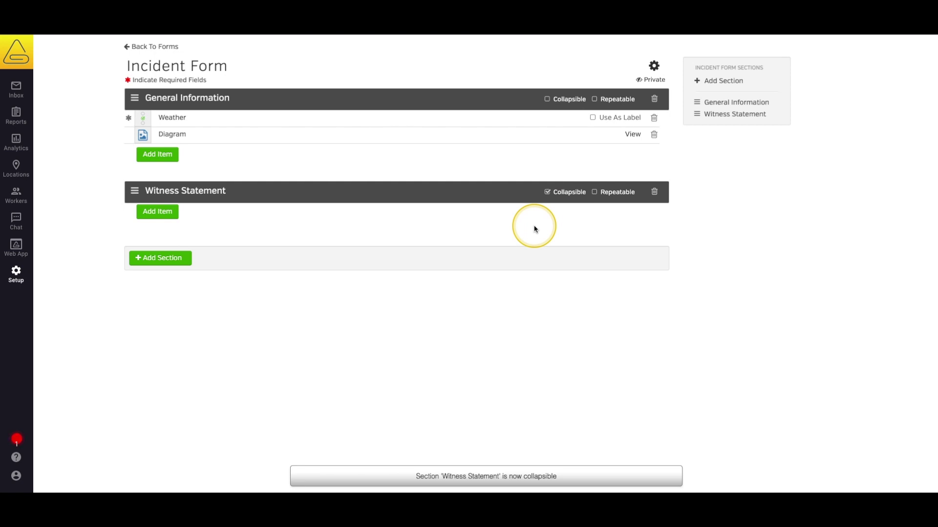
{"action": "left_click", "coordinate": [595, 193]}
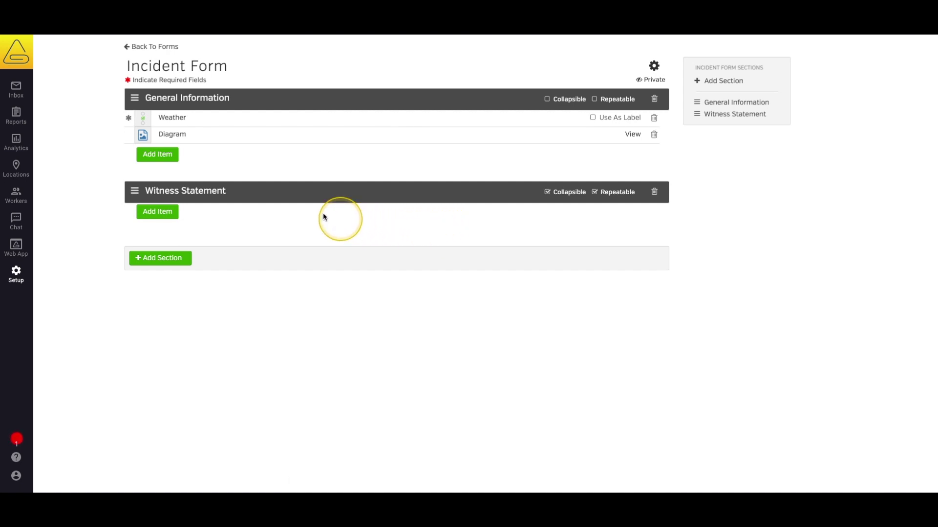
Step: Add the remaining questions and mark Worker Involved and Was Anyone Injured? as required
{"action": "left_click", "coordinate": [165, 155]}
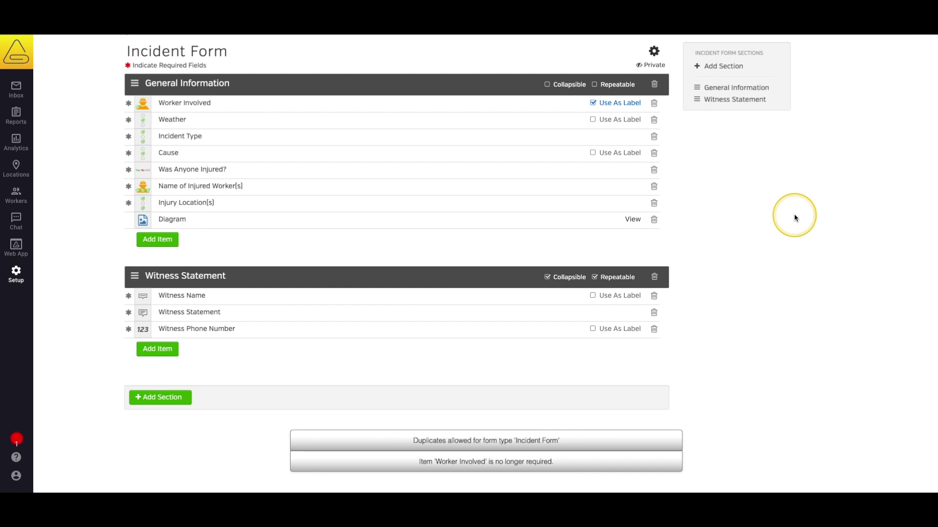
{"action": "left_click", "coordinate": [129, 105]}
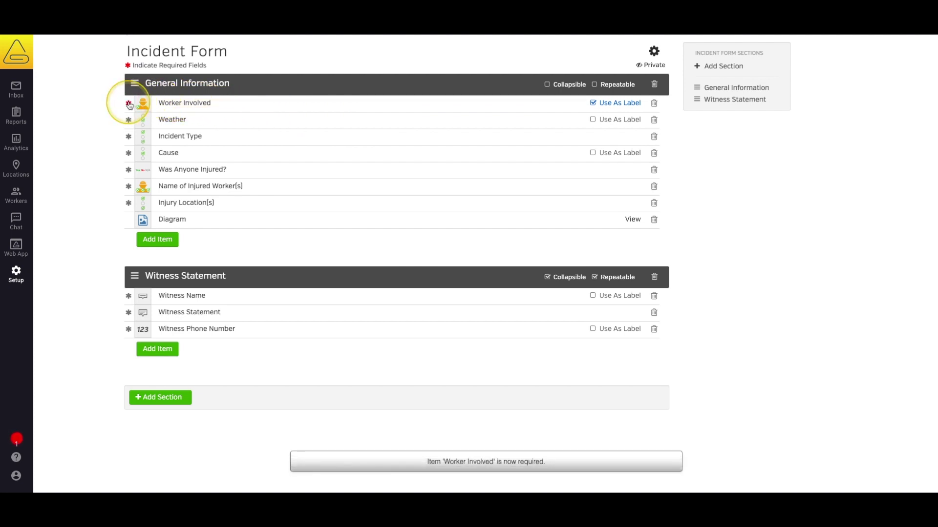
{"action": "left_click", "coordinate": [128, 170]}
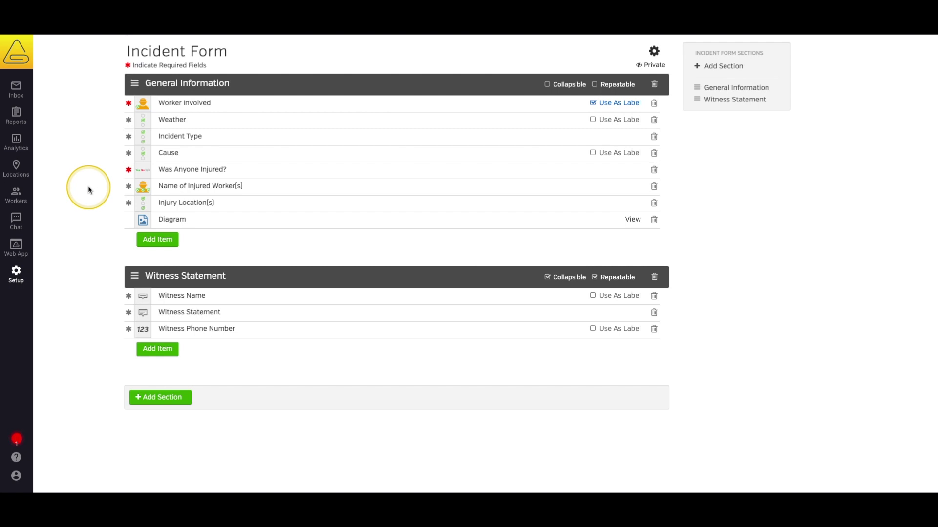
Step: Turn off Allow Duplicates in the Incident Form's settings and return to the Form Template Library
{"action": "left_click", "coordinate": [659, 57]}
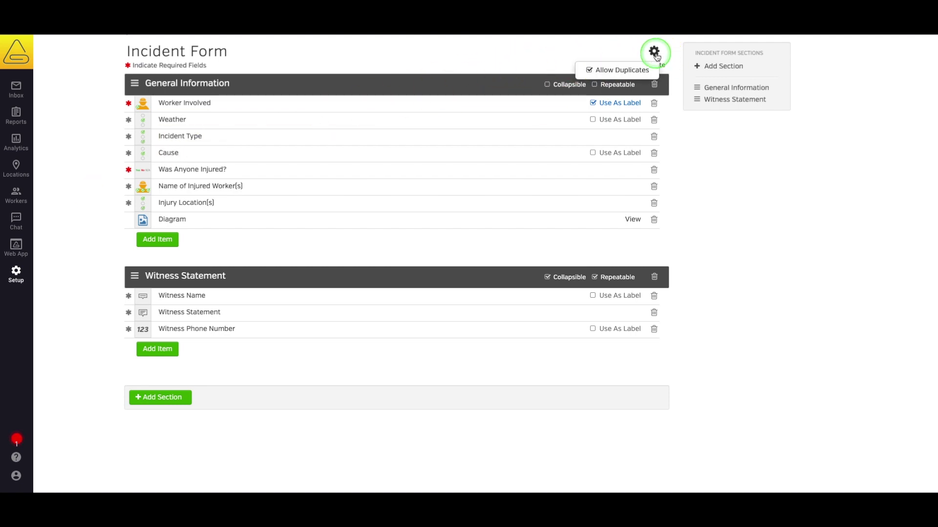
{"action": "left_click", "coordinate": [604, 71]}
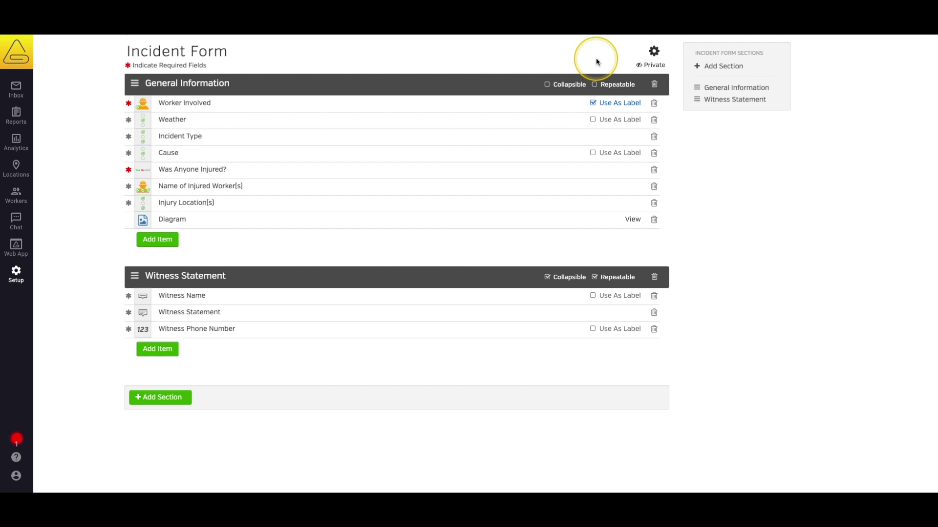
{"action": "left_click", "coordinate": [105, 39]}
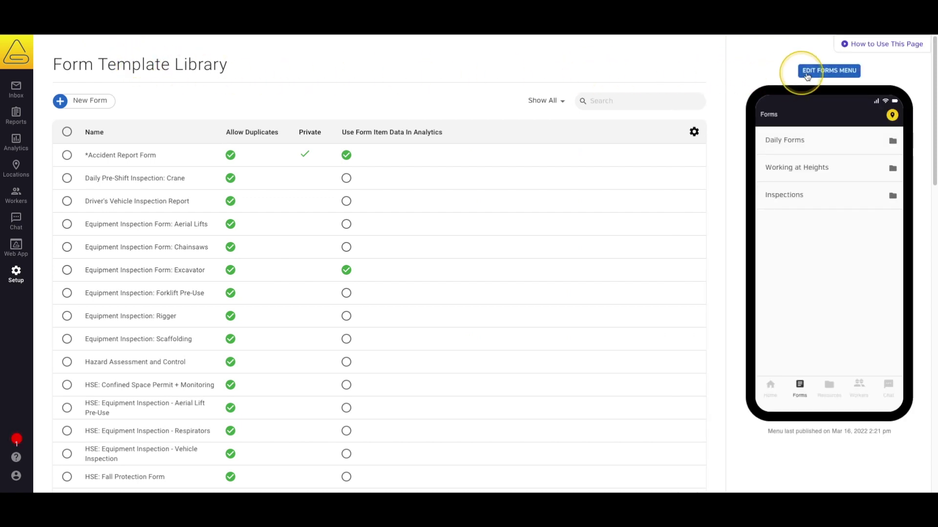
Step: Create a new folder named 'Incident Forms' in the forms menu
{"action": "left_click", "coordinate": [829, 71]}
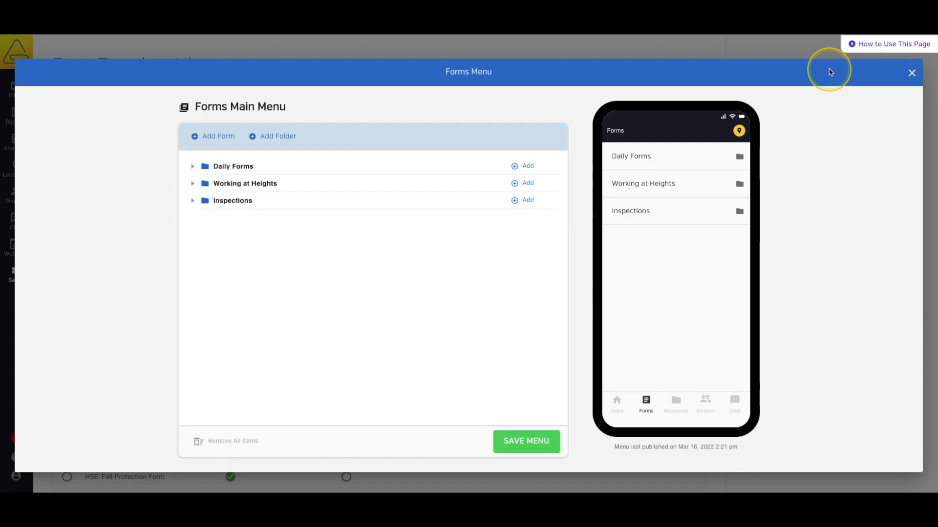
{"action": "left_click", "coordinate": [276, 138]}
{"action": "type", "text": "Incid"}
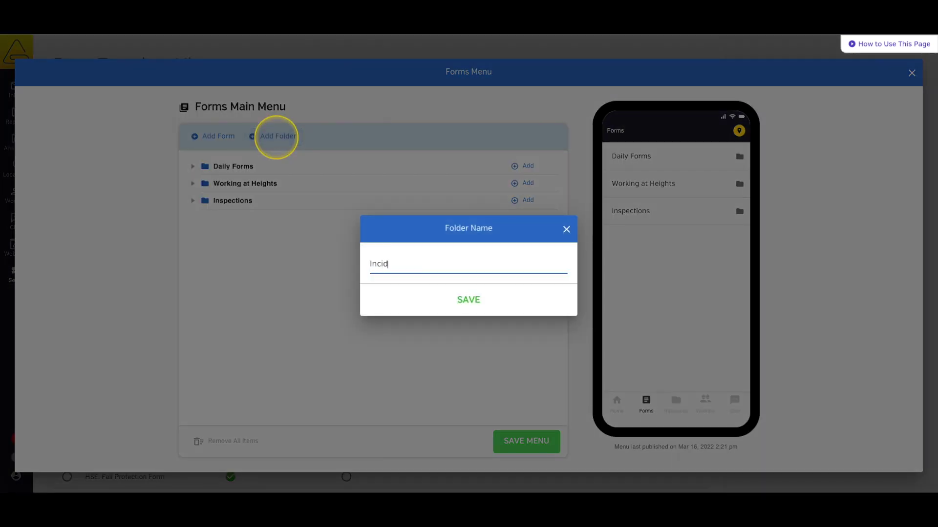
{"action": "type", "text": "ent Forms"}
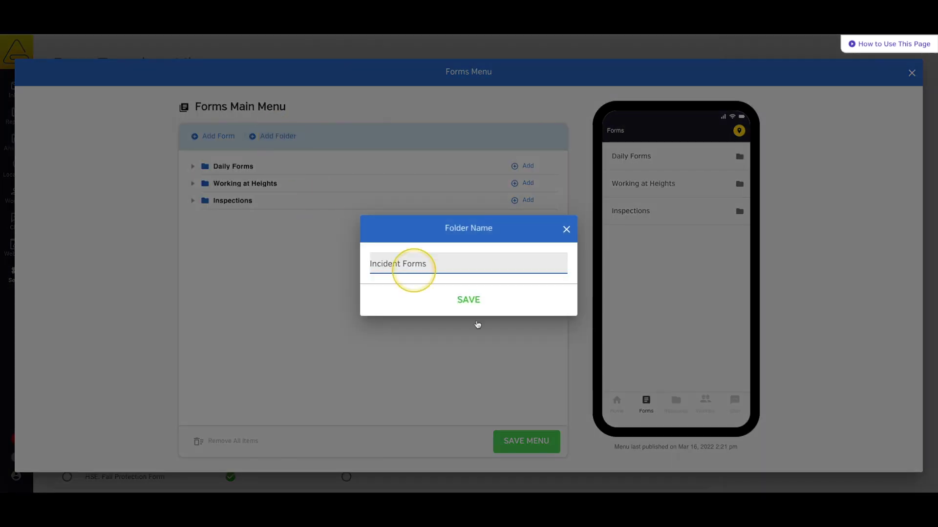
{"action": "left_click", "coordinate": [495, 312]}
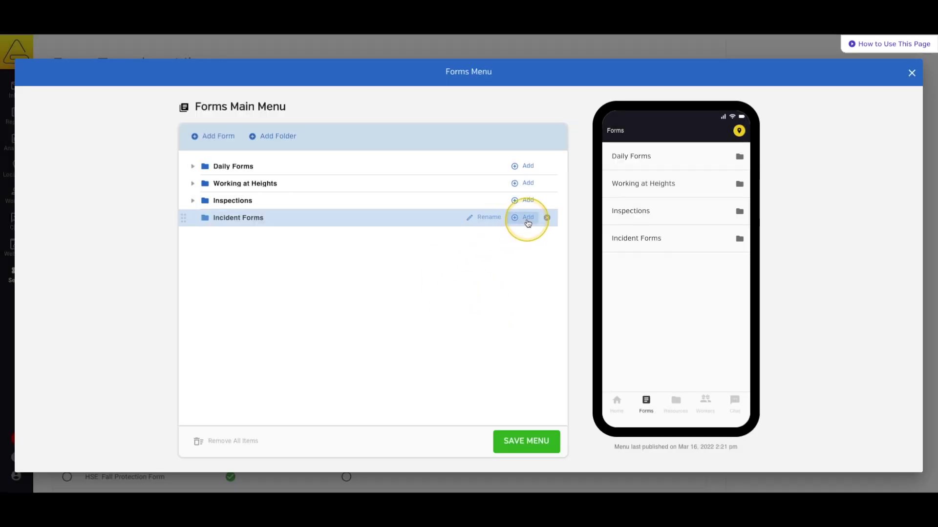
Step: Add the Incident Form and Witness Statement forms to the folder and save the menu
{"action": "left_click", "coordinate": [525, 218]}
{"action": "left_click", "coordinate": [528, 223]}
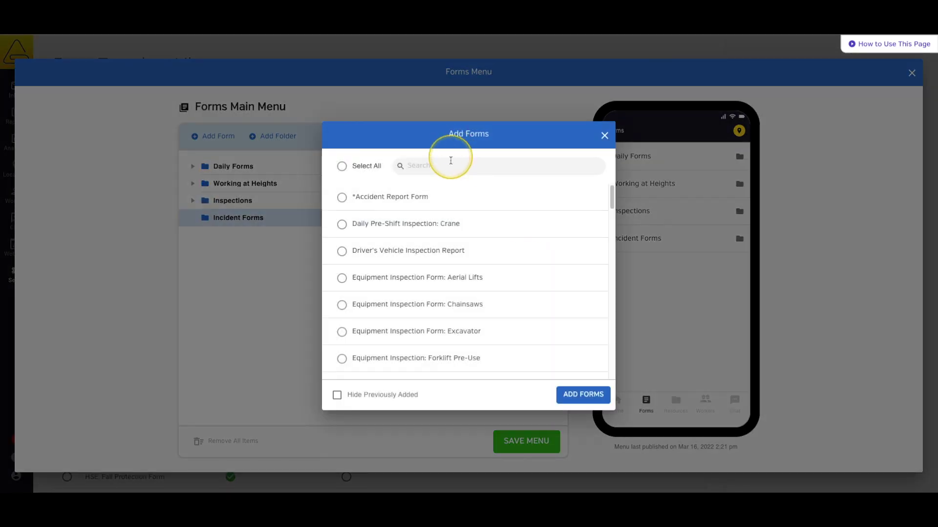
{"action": "left_click", "coordinate": [448, 166]}
{"action": "type", "text": "Incident"}
{"action": "left_click", "coordinate": [409, 228]}
{"action": "double_click", "coordinate": [424, 166]}
{"action": "type", "text": "Witness"}
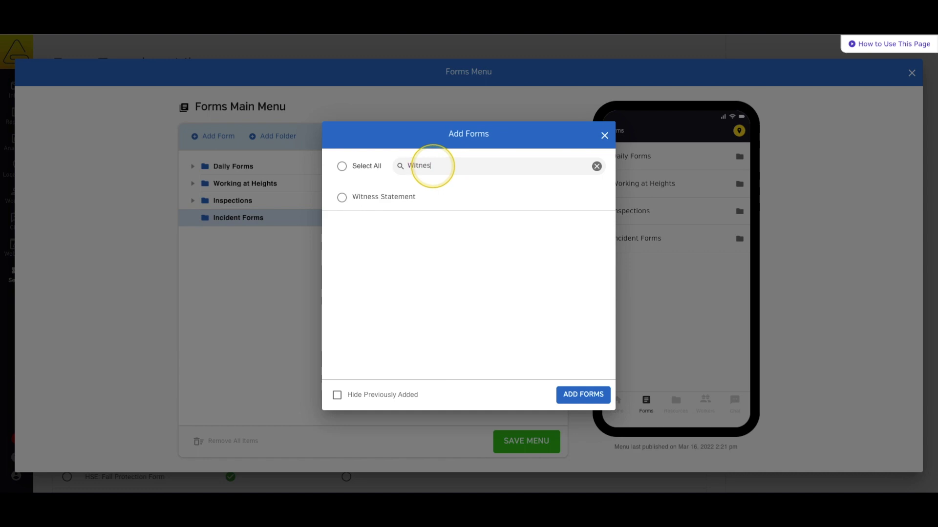
{"action": "left_click", "coordinate": [421, 197]}
{"action": "left_click", "coordinate": [583, 394]}
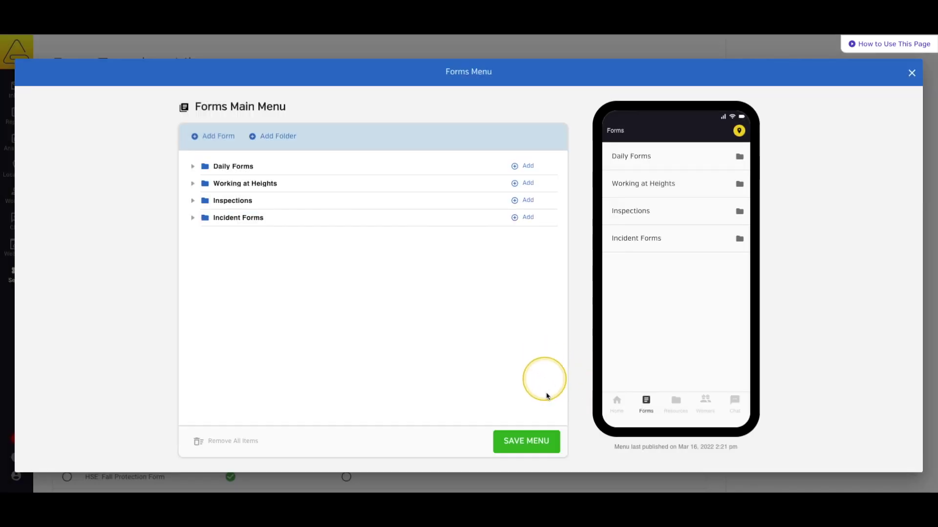
{"action": "left_click", "coordinate": [521, 443]}
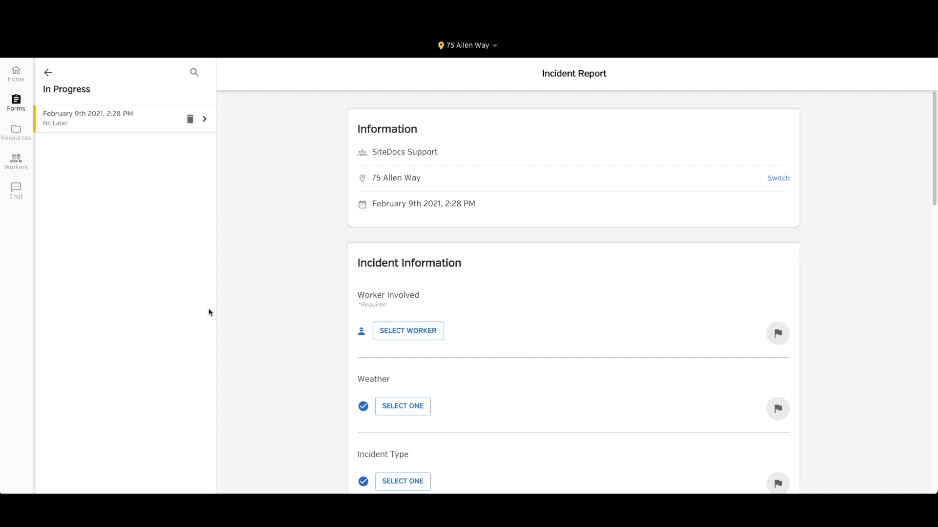
Step: Select the worker involved in the incident
{"action": "left_click", "coordinate": [408, 332]}
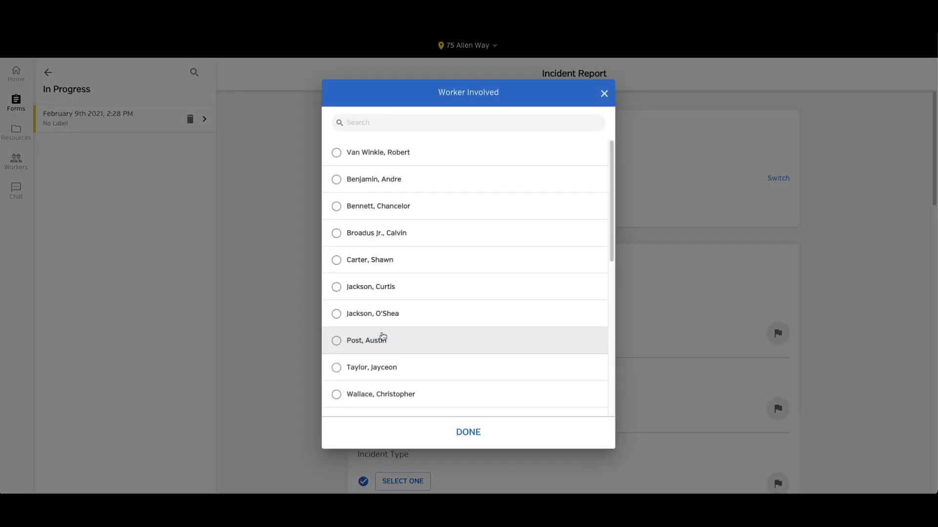
{"action": "left_click", "coordinate": [383, 288]}
{"action": "left_click", "coordinate": [460, 433]}
Step: Set the Weather answer to Snow > Sleet
{"action": "scroll", "coordinate": [407, 371], "scroll_direction": "down", "scroll_amount": 2}
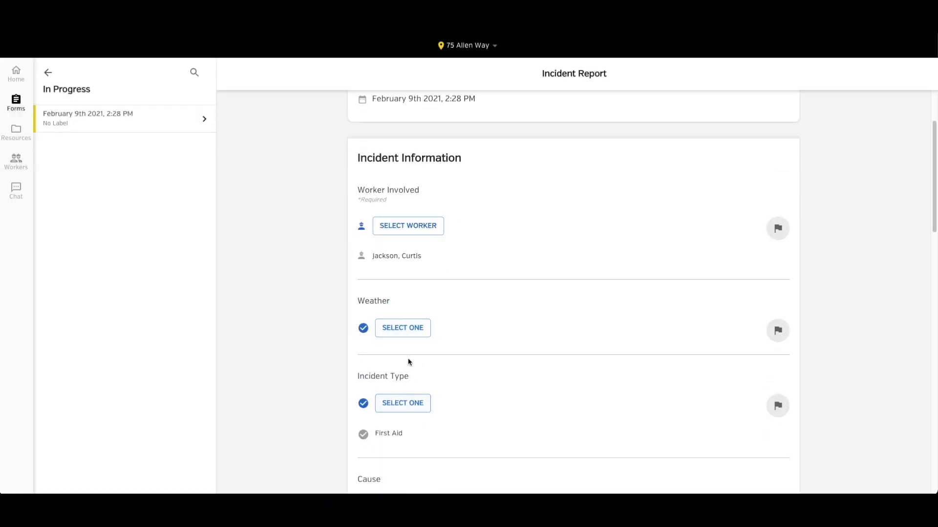
{"action": "left_click", "coordinate": [409, 337]}
{"action": "left_click", "coordinate": [356, 240]}
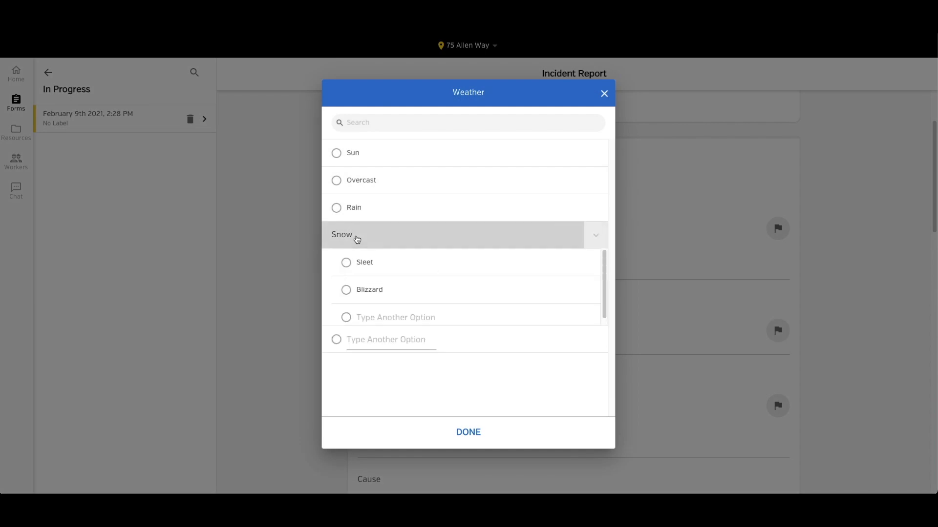
{"action": "left_click", "coordinate": [359, 265]}
{"action": "left_click", "coordinate": [467, 432]}
Step: Select three injured workers
{"action": "scroll", "coordinate": [475, 436], "scroll_direction": "down", "scroll_amount": 2}
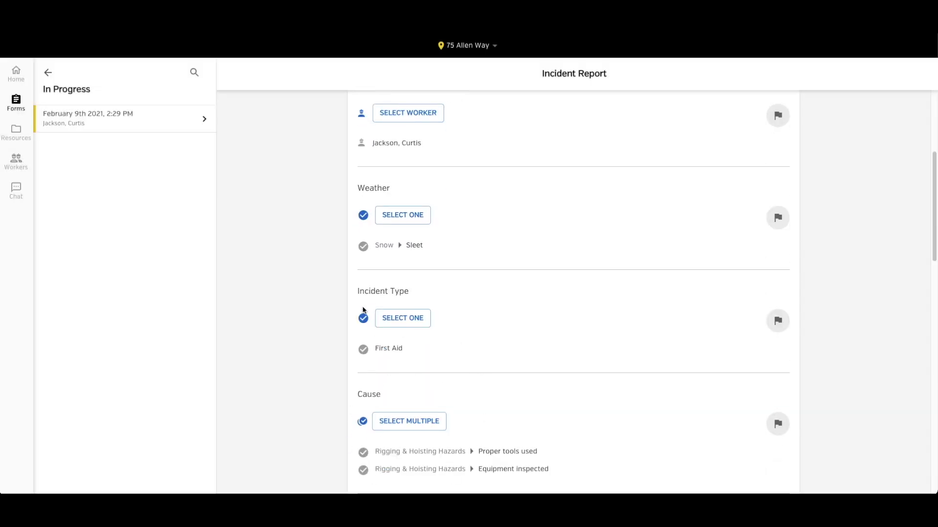
{"action": "scroll", "coordinate": [454, 333], "scroll_direction": "down", "scroll_amount": 4}
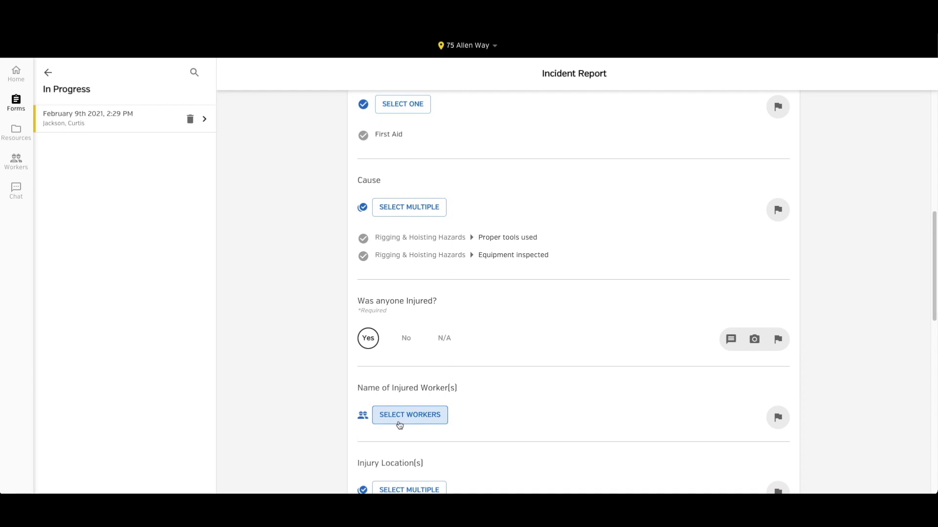
{"action": "left_click", "coordinate": [400, 423]}
{"action": "left_click", "coordinate": [373, 341]}
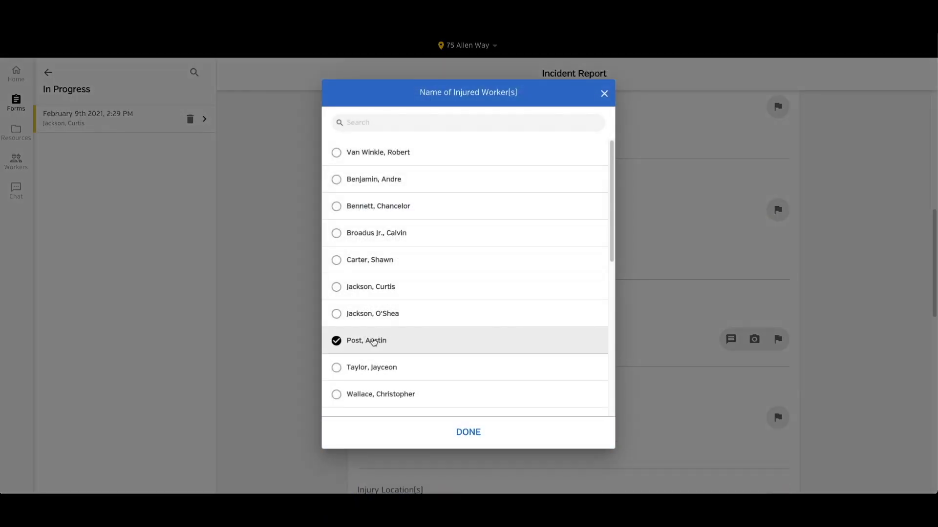
{"action": "left_click", "coordinate": [373, 314]}
{"action": "left_click", "coordinate": [373, 266]}
{"action": "left_click", "coordinate": [461, 427]}
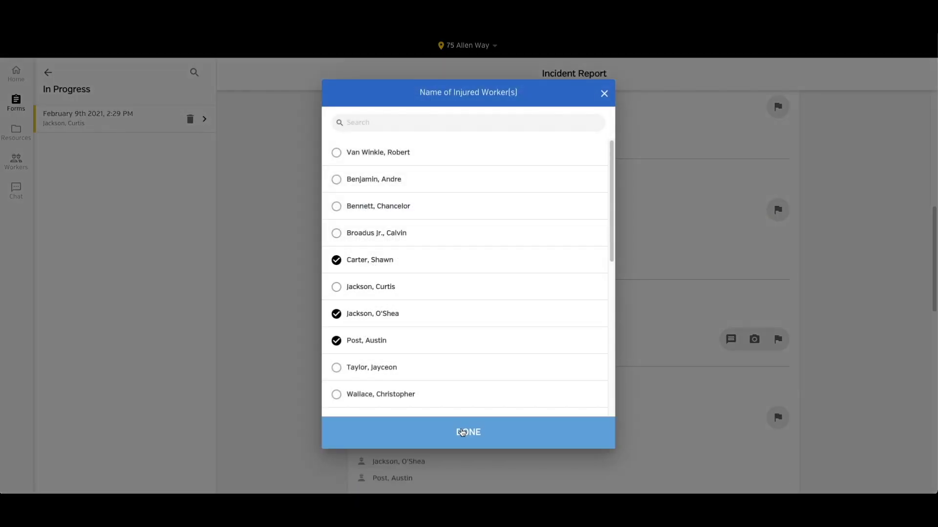
Step: Circle the shoulder and hand areas on the Injury Diagram in red and save it
{"action": "scroll", "coordinate": [461, 428], "scroll_direction": "down", "scroll_amount": 3}
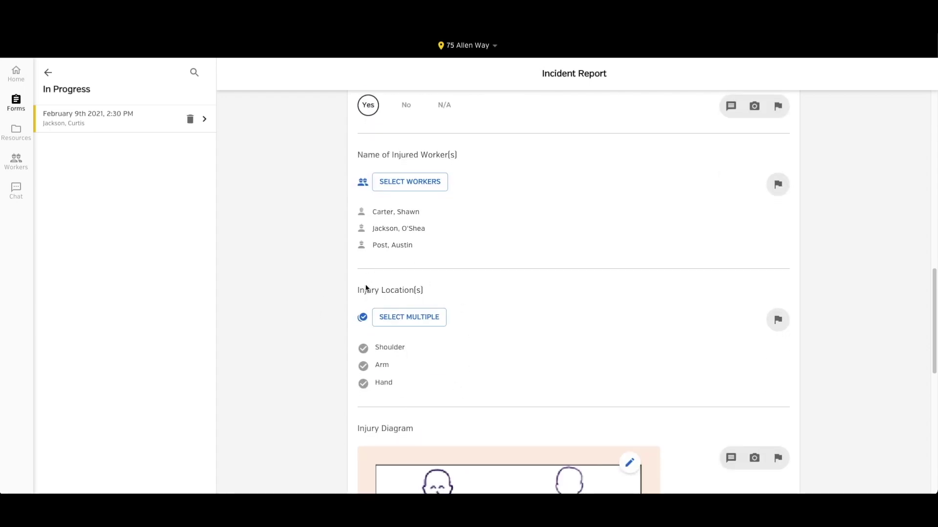
{"action": "scroll", "coordinate": [502, 370], "scroll_direction": "down", "scroll_amount": 5}
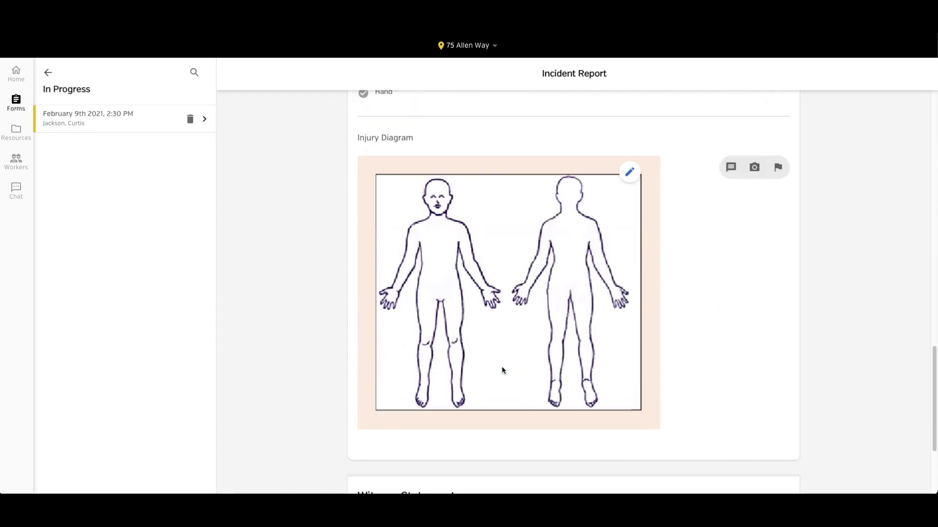
{"action": "left_click", "coordinate": [628, 174]}
{"action": "mouse_move", "coordinate": [443, 205]}
{"action": "left_mouse_down"}
{"action": "mouse_move", "coordinate": [420, 209]}
{"action": "mouse_move", "coordinate": [441, 200]}
{"action": "left_mouse_up"}
{"action": "mouse_move", "coordinate": [467, 248]}
{"action": "left_mouse_down"}
{"action": "mouse_move", "coordinate": [454, 252]}
{"action": "mouse_move", "coordinate": [474, 265]}
{"action": "mouse_move", "coordinate": [468, 247]}
{"action": "left_mouse_up"}
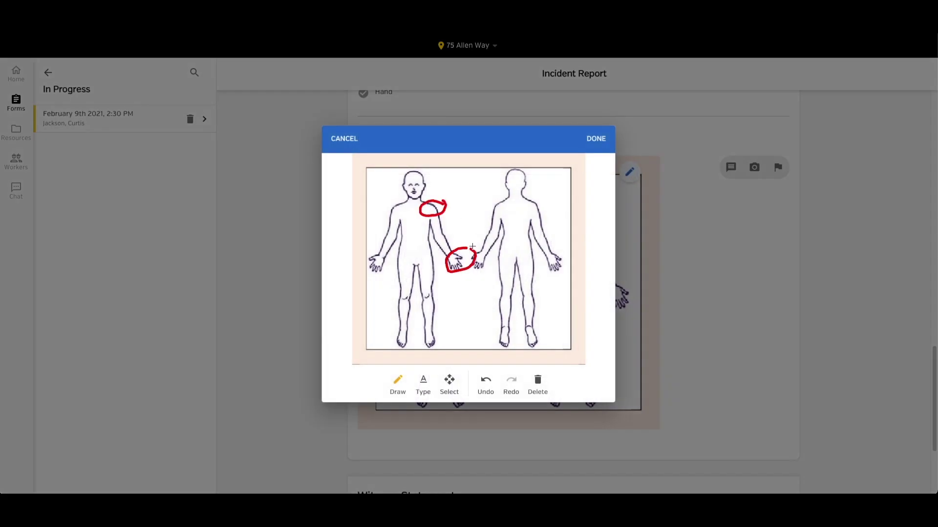
{"action": "left_click", "coordinate": [591, 139]}
Step: Expand the collapsed Witness Statement section
{"action": "scroll", "coordinate": [566, 201], "scroll_direction": "down", "scroll_amount": 2}
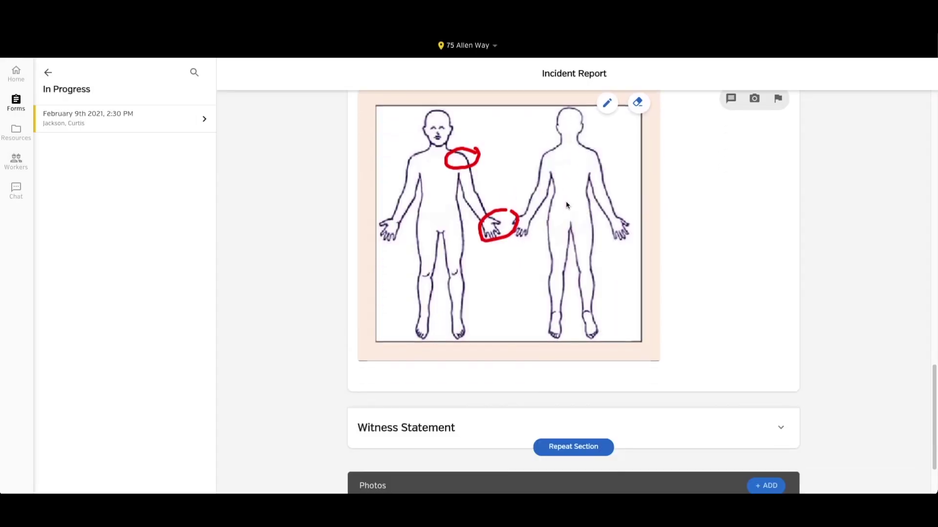
{"action": "scroll", "coordinate": [566, 205], "scroll_direction": "down", "scroll_amount": 1}
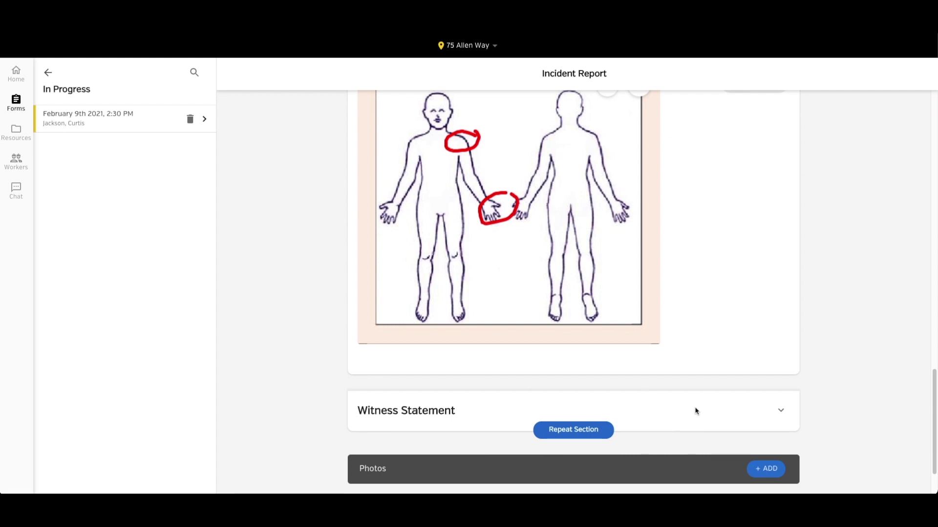
{"action": "scroll", "coordinate": [696, 411], "scroll_direction": "down", "scroll_amount": 2}
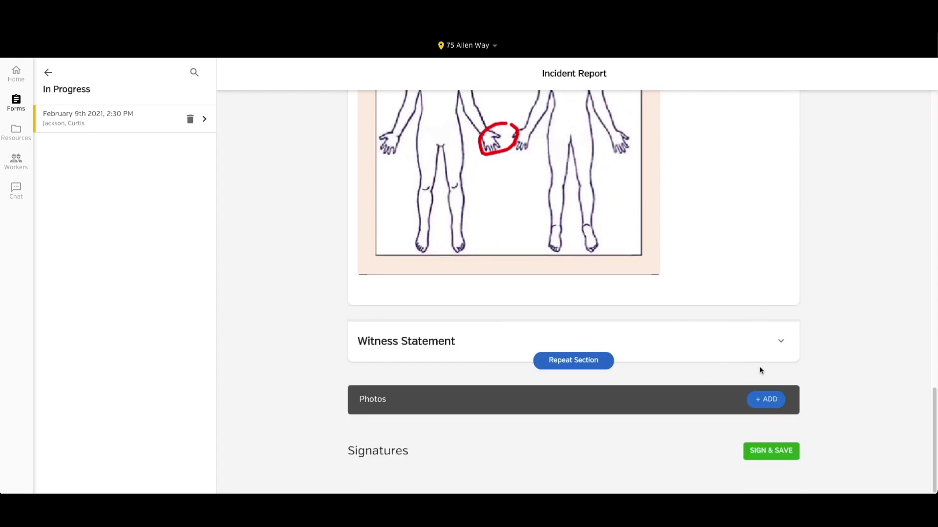
{"action": "left_click", "coordinate": [782, 347]}
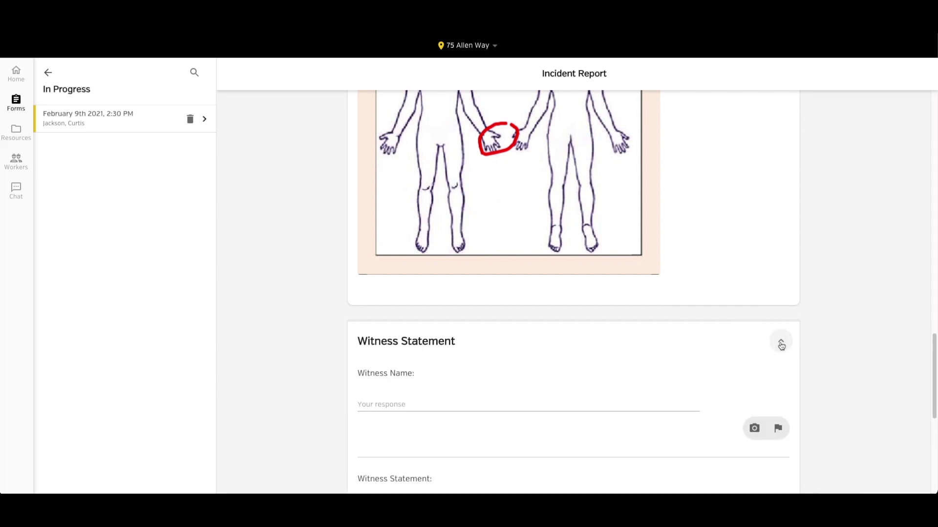
Step: Repeat the Witness Statement section, then request removal of the new copy
{"action": "scroll", "coordinate": [781, 344], "scroll_direction": "down", "scroll_amount": 1}
{"action": "scroll", "coordinate": [781, 346], "scroll_direction": "down", "scroll_amount": 3}
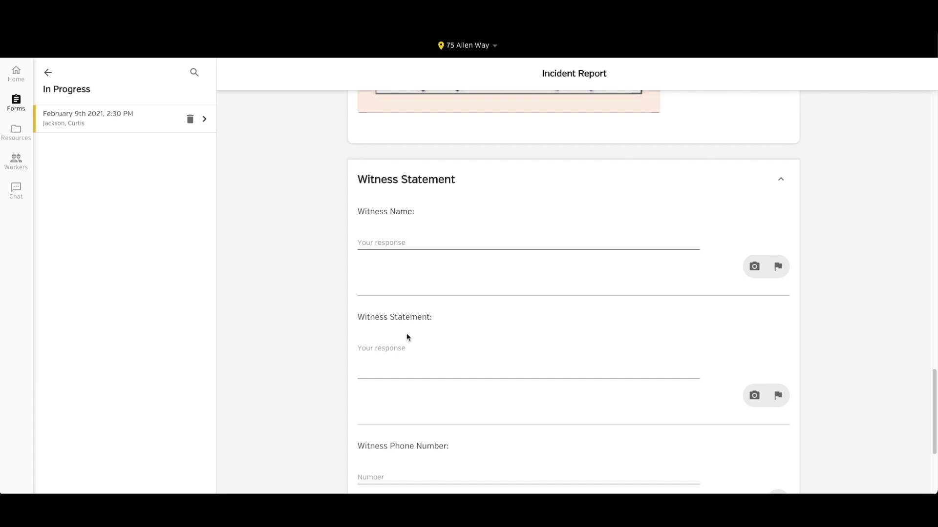
{"action": "scroll", "coordinate": [404, 373], "scroll_direction": "down", "scroll_amount": 2}
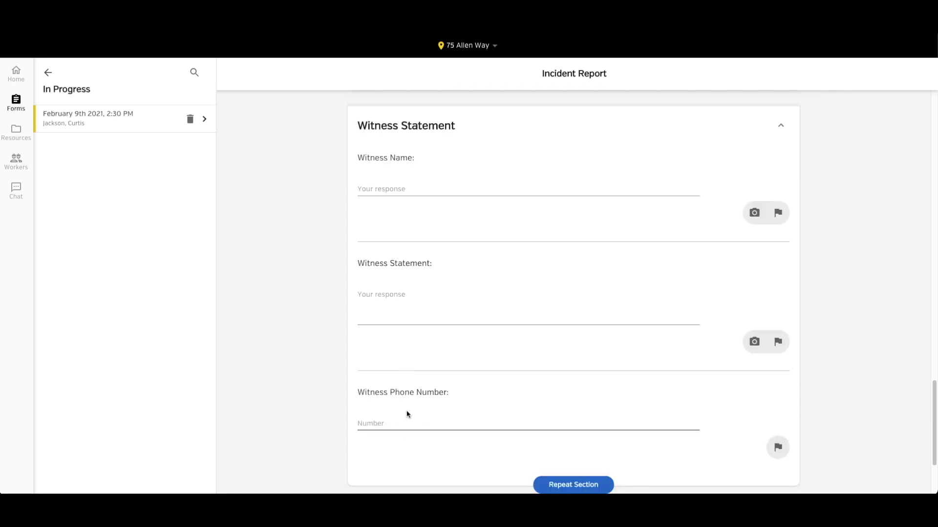
{"action": "scroll", "coordinate": [406, 412], "scroll_direction": "down", "scroll_amount": 1}
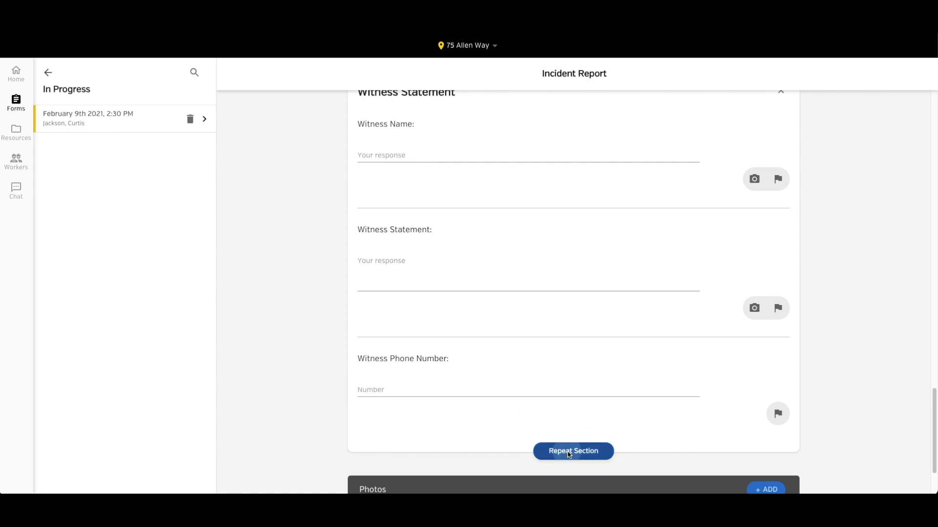
{"action": "left_click", "coordinate": [568, 452]}
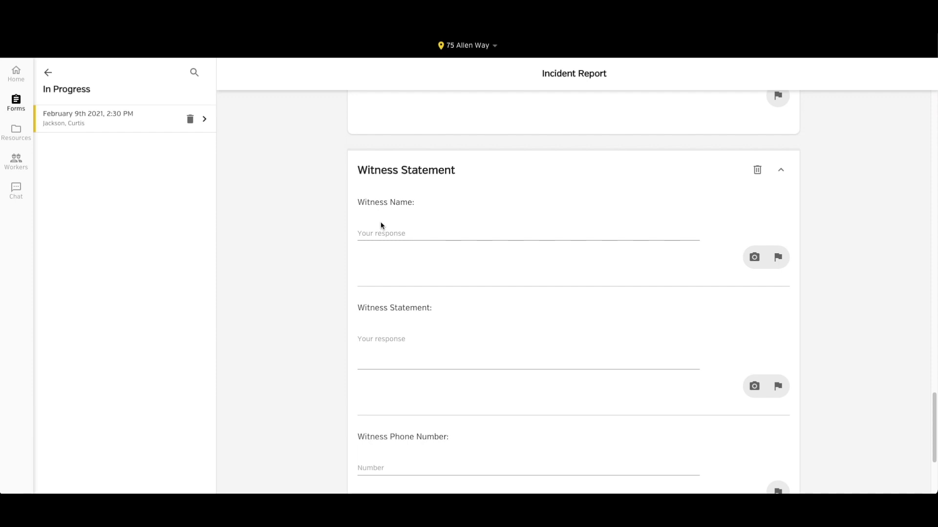
{"action": "left_click", "coordinate": [758, 171]}
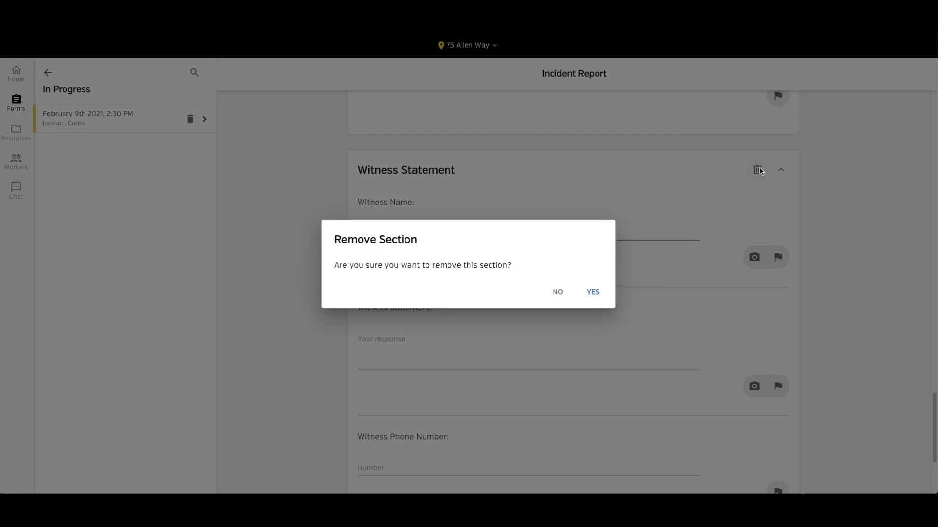